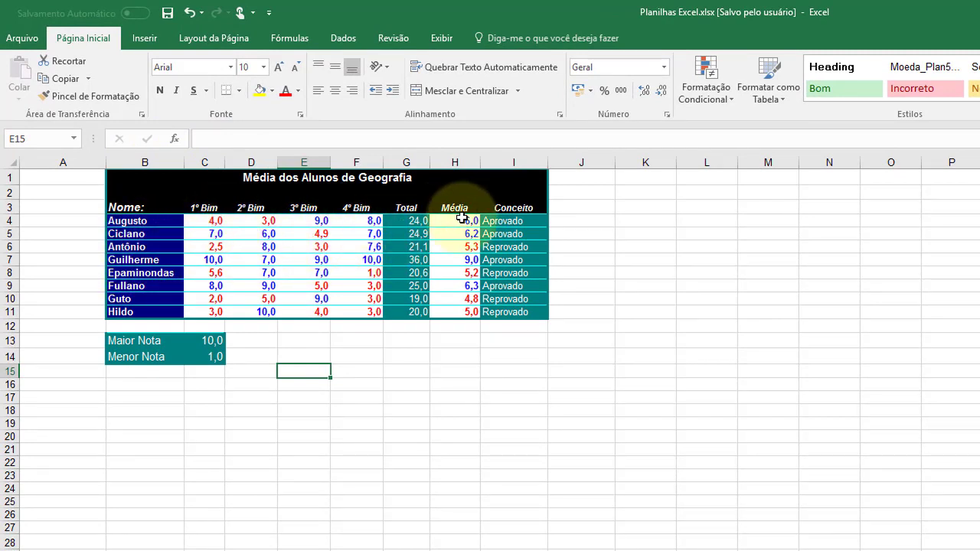
# Inspect the Total, Média and Conceito formulas in the first student's row.
pyautogui.click(409, 221)
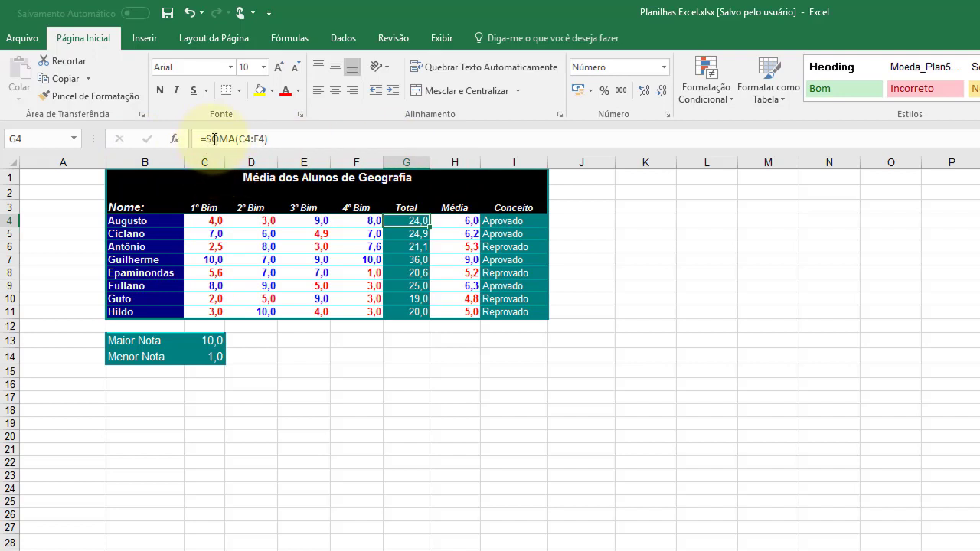
pyautogui.click(449, 221)
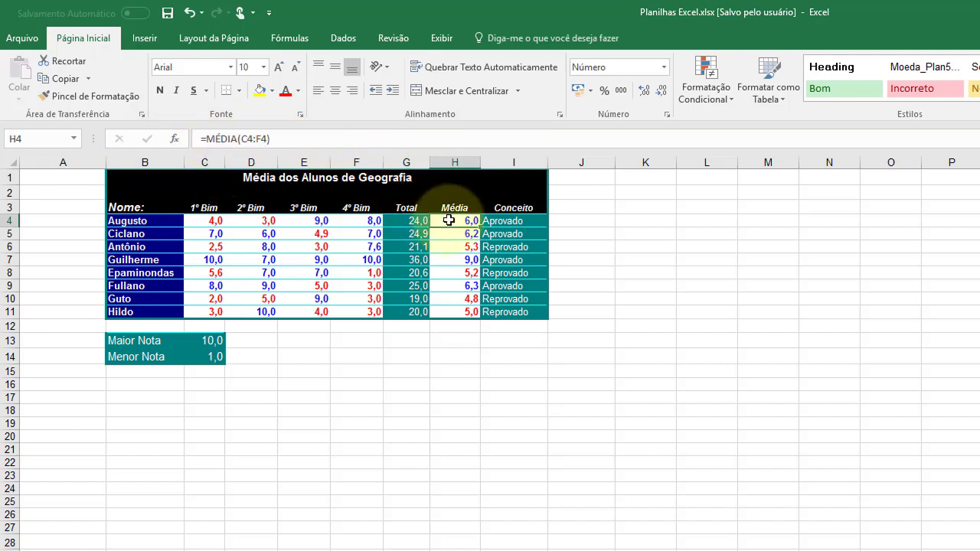
pyautogui.click(517, 221)
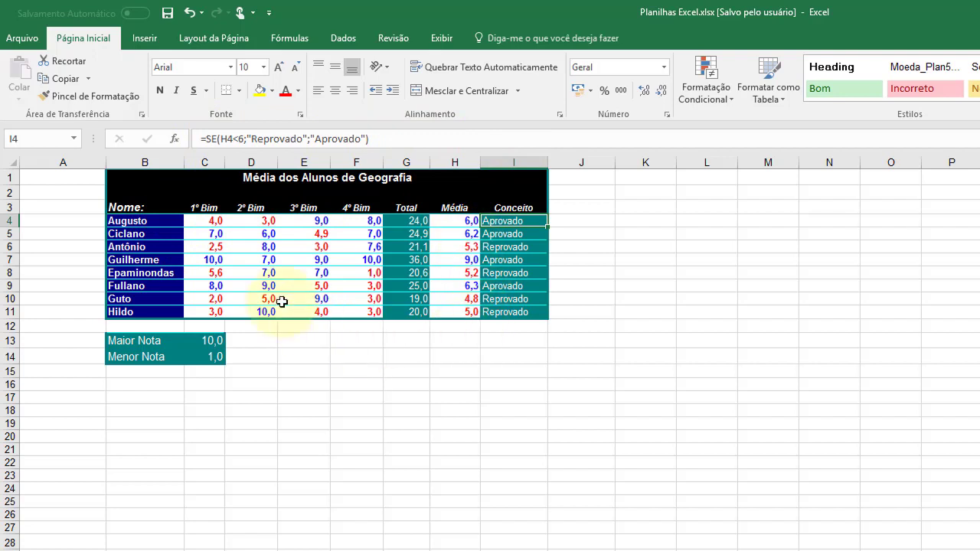
# Enter 7 as the first student's 1º Bim grade in C4, making Total 27,0 and Média 6,8.
pyautogui.click(232, 219)
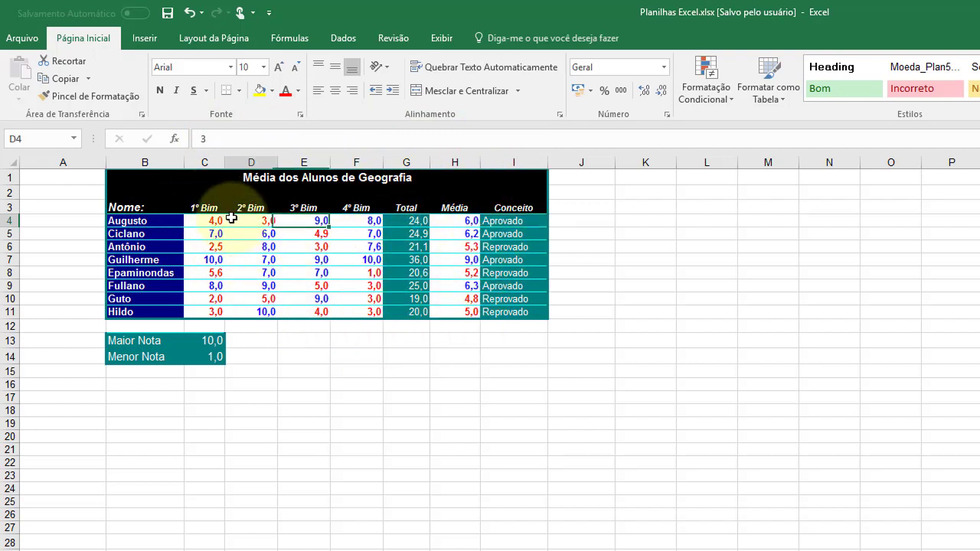
pyautogui.click(318, 233)
pyautogui.click(310, 260)
pyautogui.click(261, 259)
pyautogui.click(208, 247)
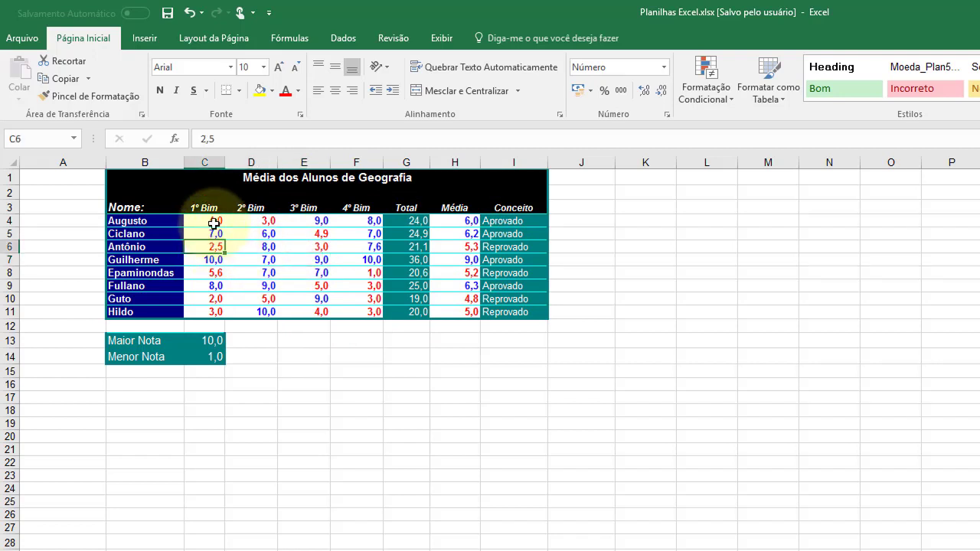
pyautogui.click(208, 220)
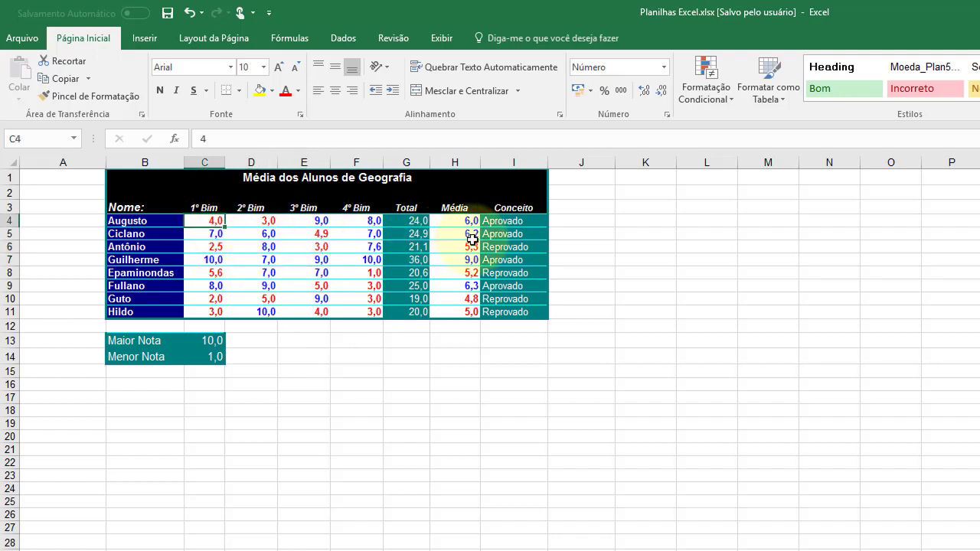
pyautogui.write('7')
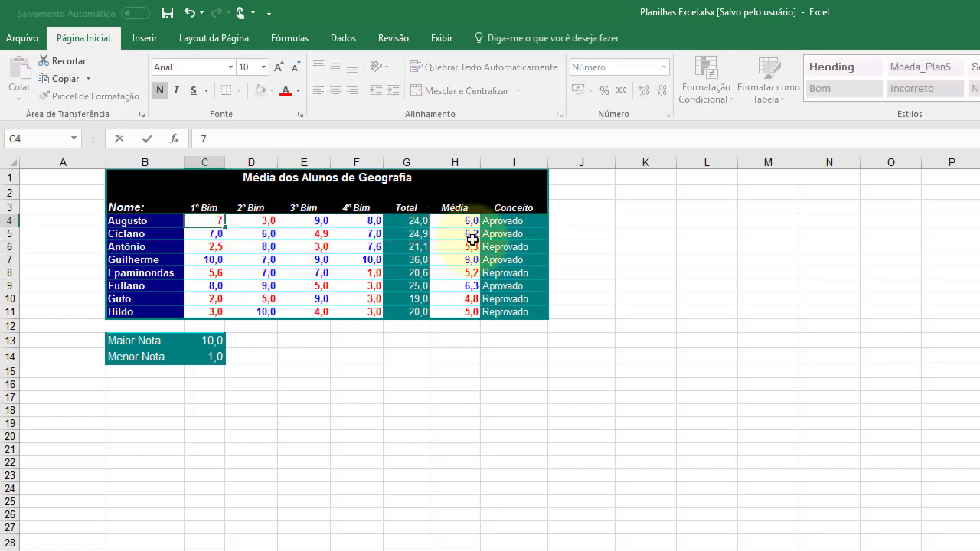
pyautogui.press('Return')
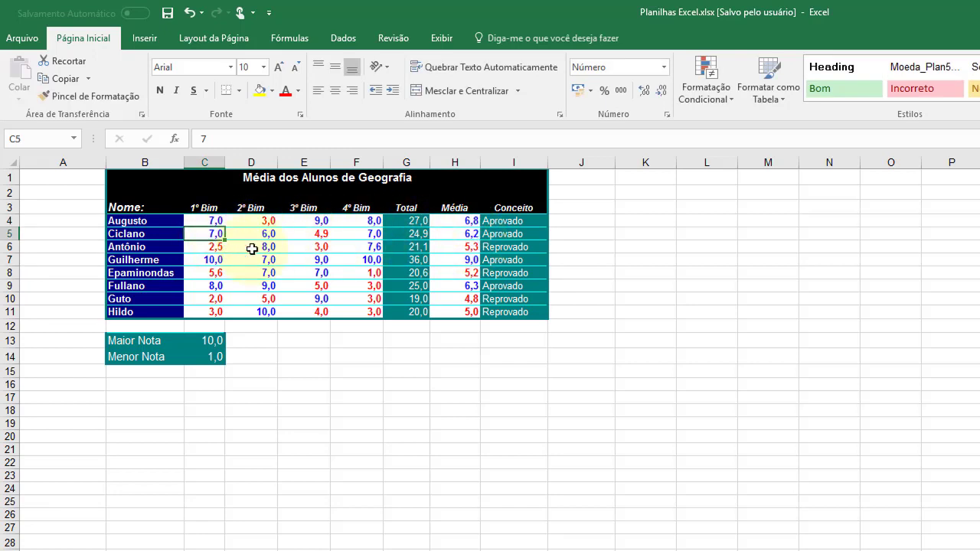
# Review the new grade in C4 and the grades in E7 and E10.
pyautogui.click(300, 251)
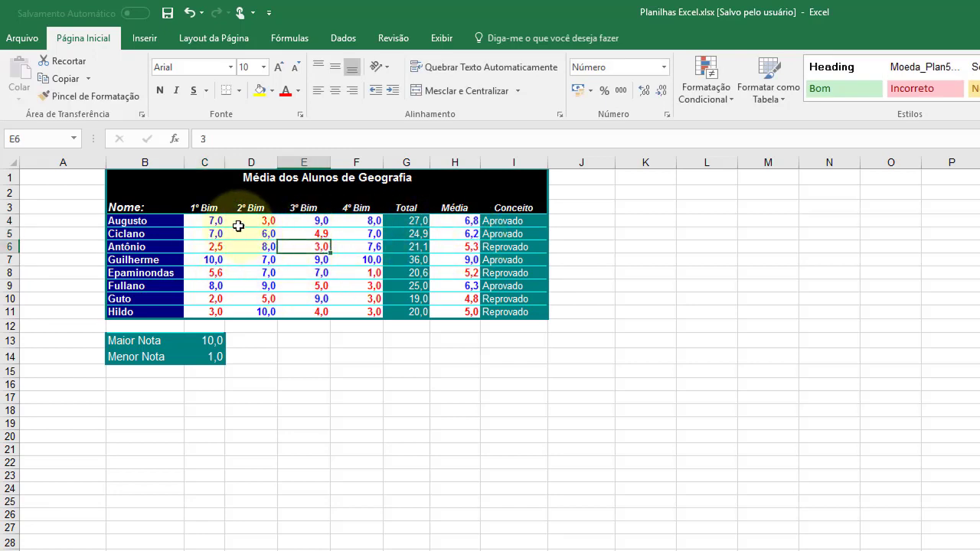
pyautogui.click(218, 220)
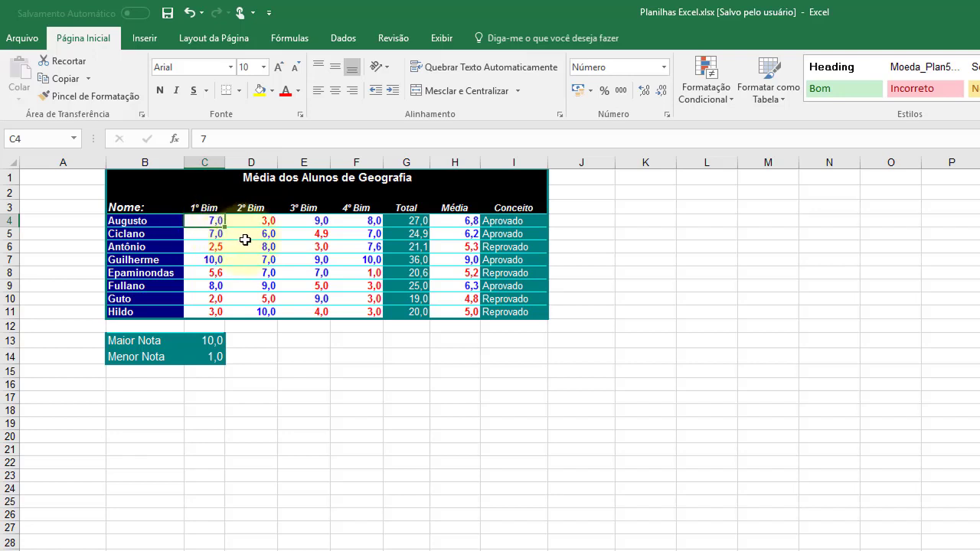
pyautogui.click(285, 257)
pyautogui.click(299, 298)
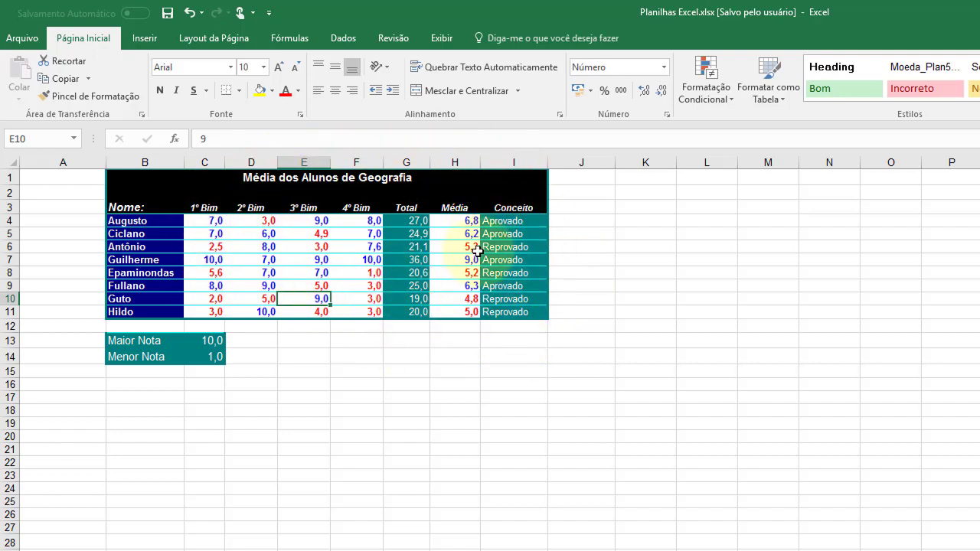
pyautogui.click(23, 38)
pyautogui.click(62, 243)
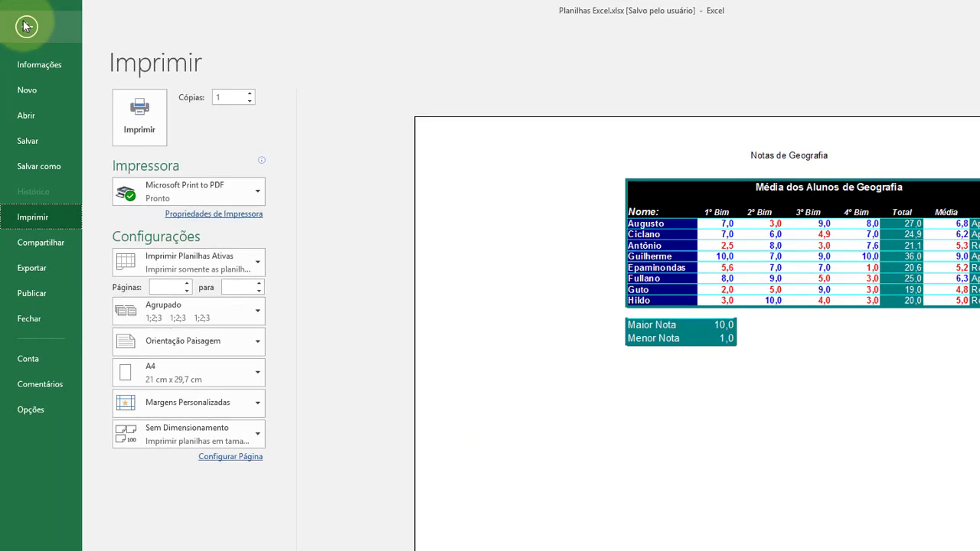
pyautogui.click(23, 23)
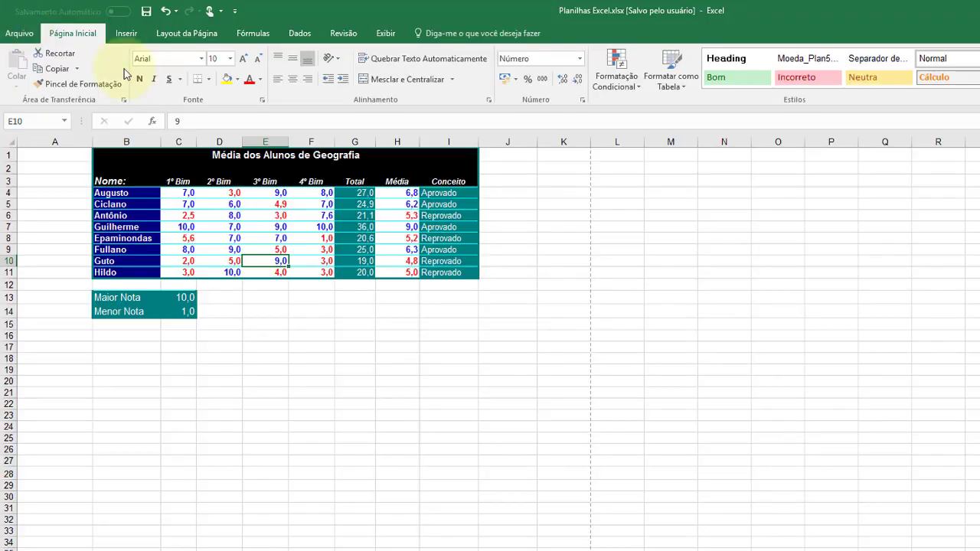
# Hide the worksheet gridlines, then turn Linhas de Grade back on.
pyautogui.click(390, 309)
pyautogui.click(381, 35)
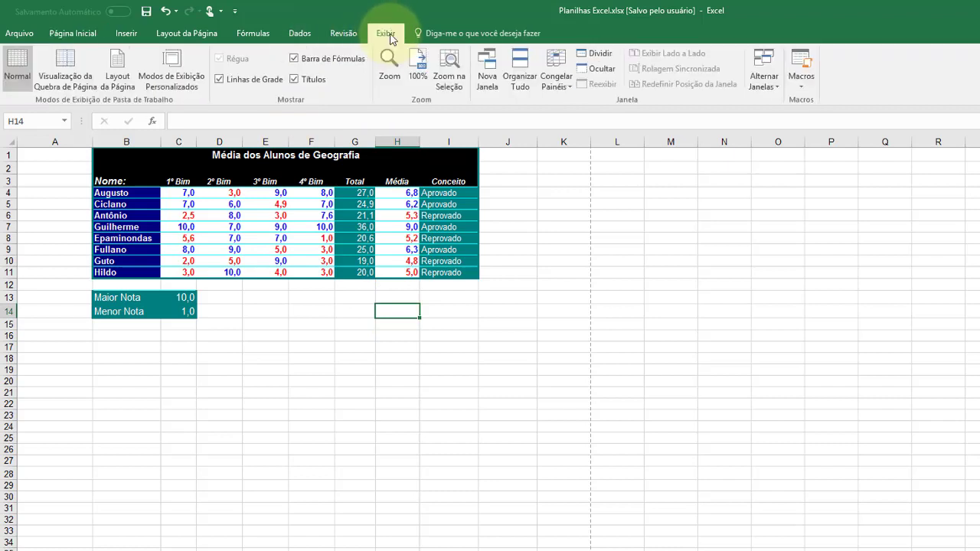
pyautogui.click(270, 81)
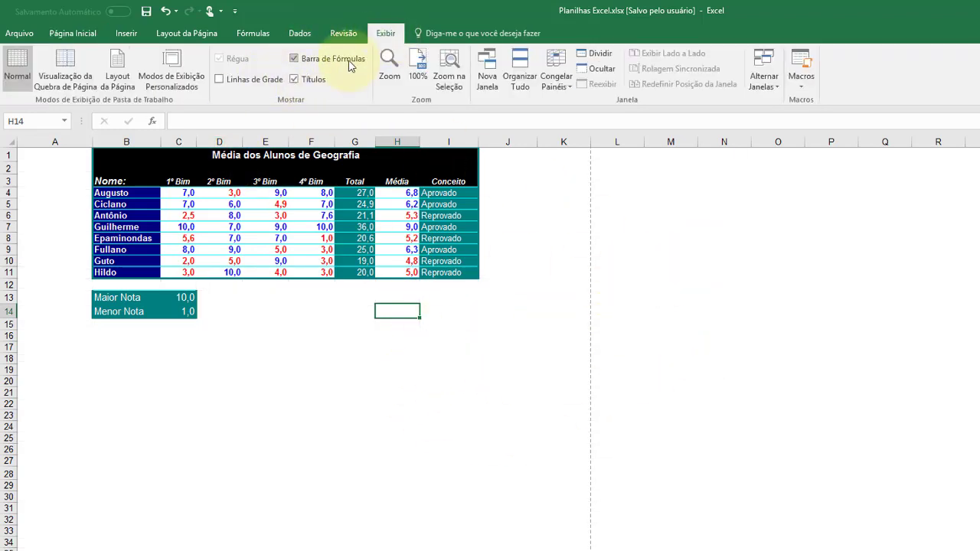
pyautogui.click(219, 81)
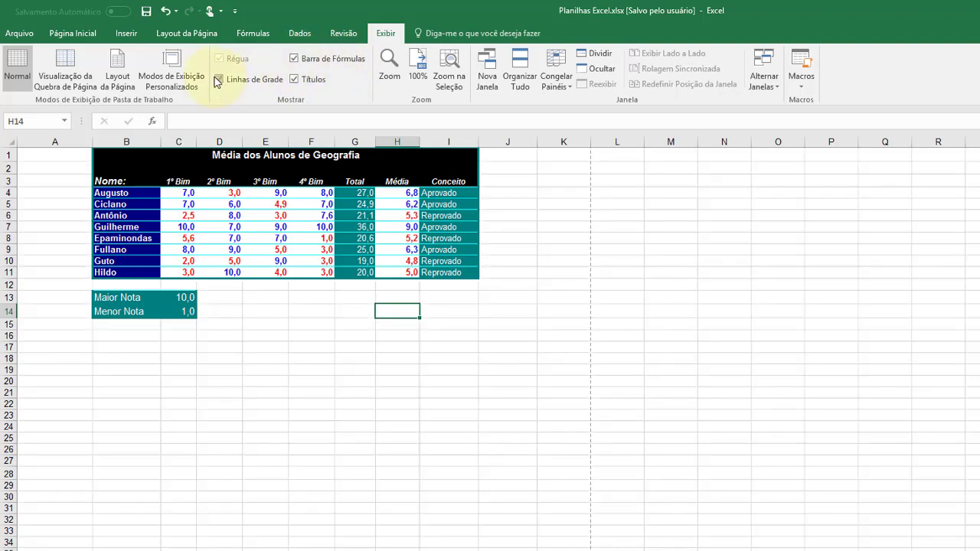
# Check the highest and lowest grade formulas in C13 and C14, then go to the chart sheet.
pyautogui.click(184, 297)
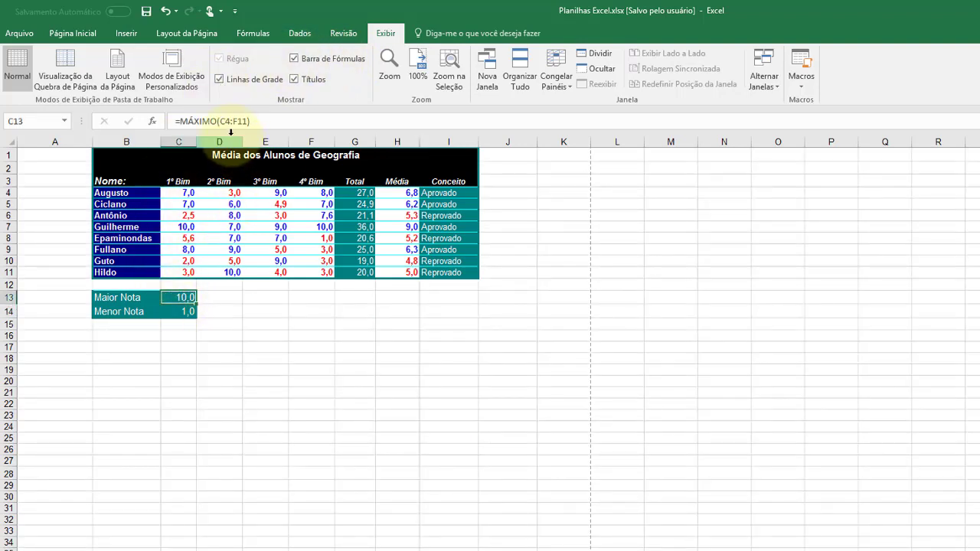
pyautogui.click(185, 310)
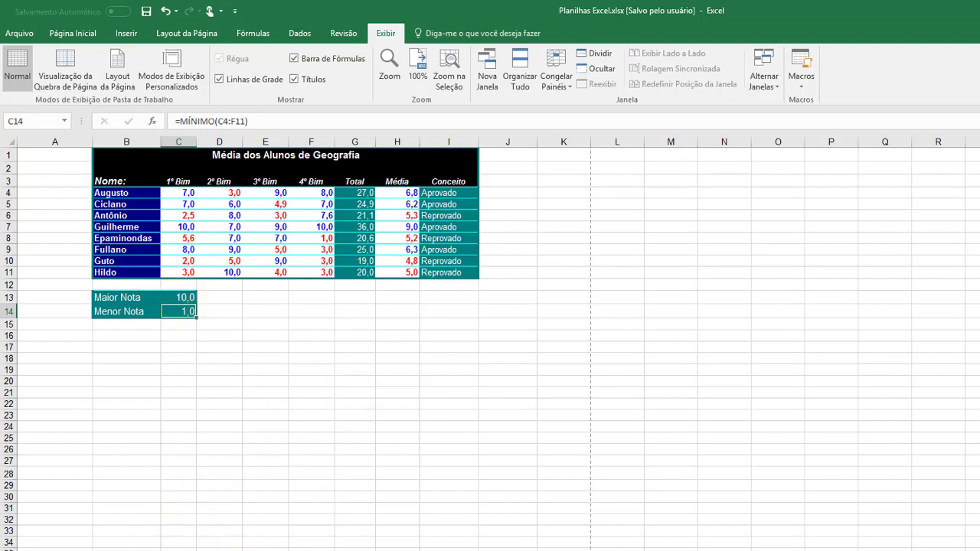
pyautogui.hotkey('ctrl', 'pagedown')
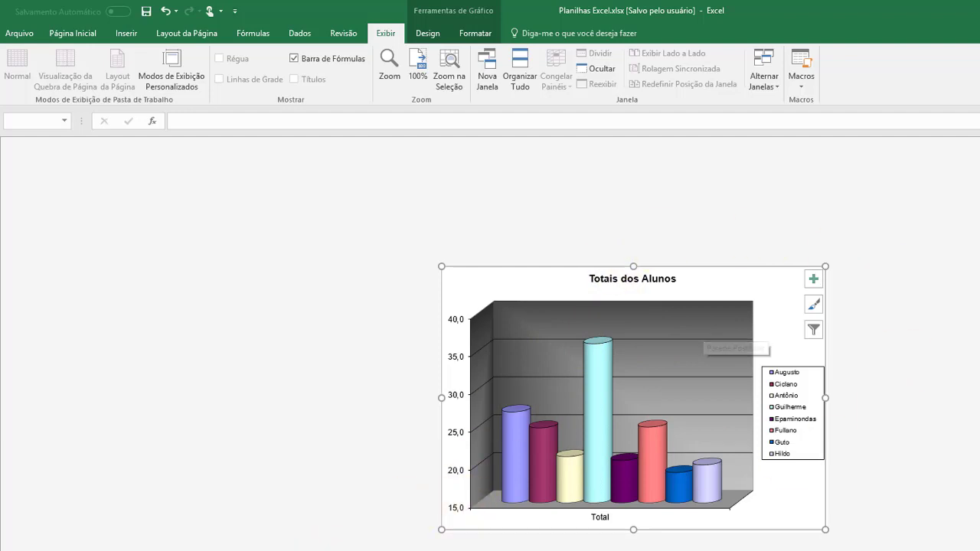
# Bring up the VENDA DE SOJA sheet with Ctrl+PageDown.
pyautogui.hotkey('ctrl', 'pagedown')
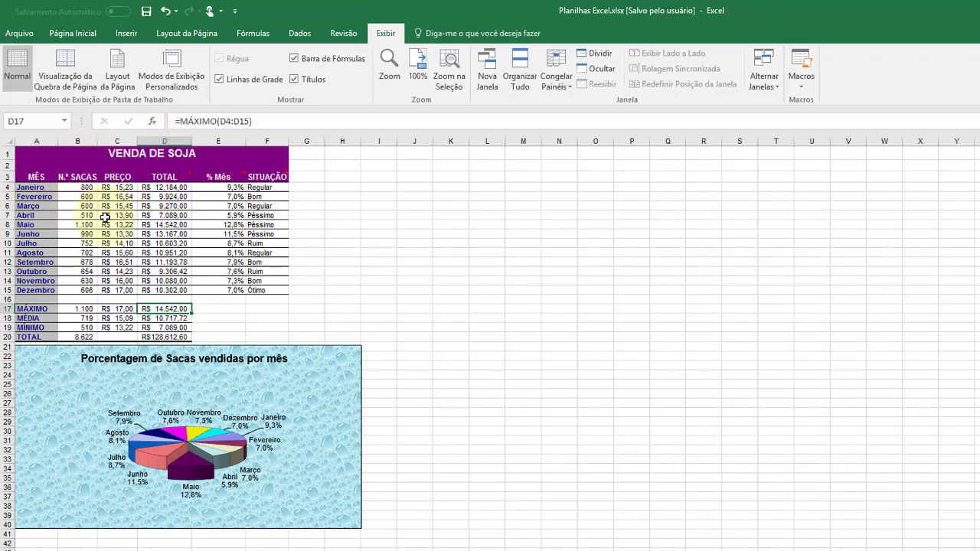
pyautogui.click(122, 187)
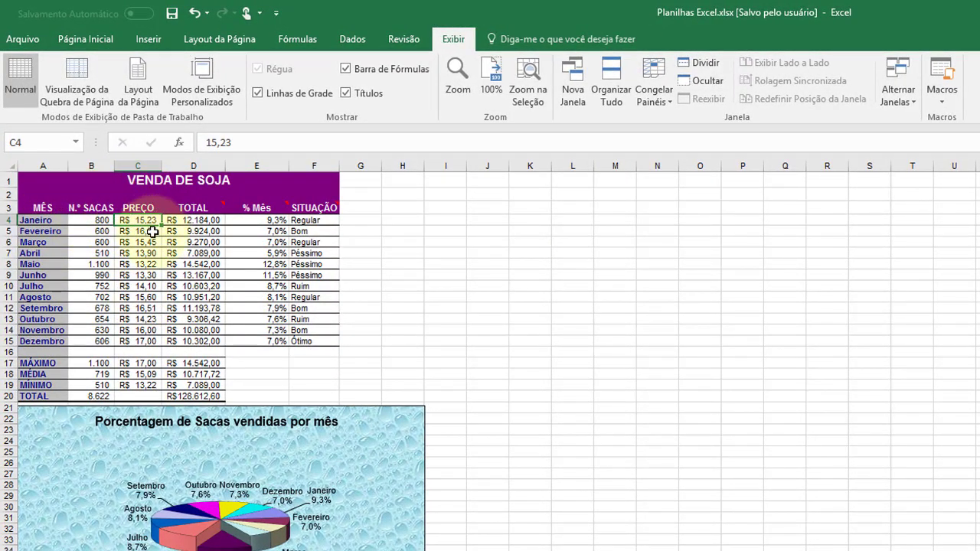
pyautogui.click(153, 232)
pyautogui.click(141, 252)
pyautogui.click(141, 275)
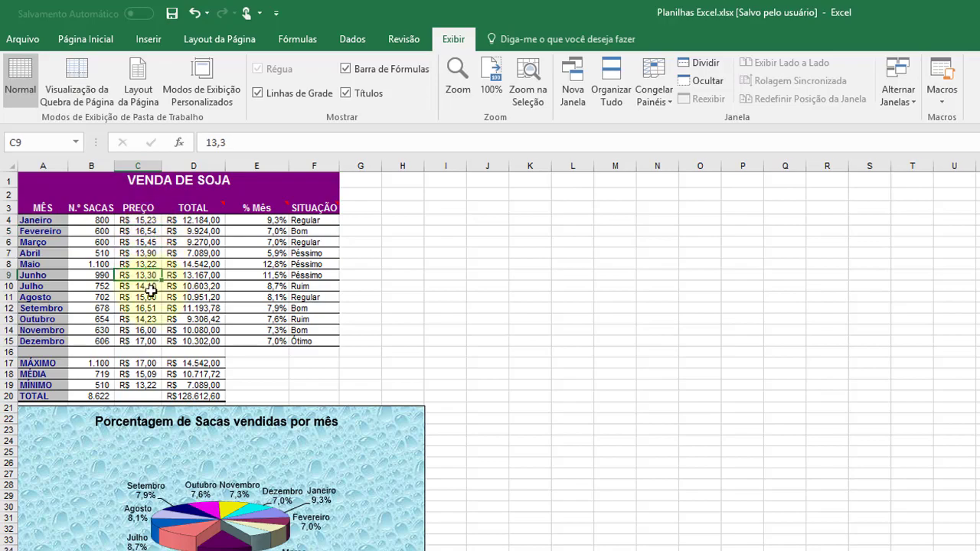
pyautogui.click(142, 297)
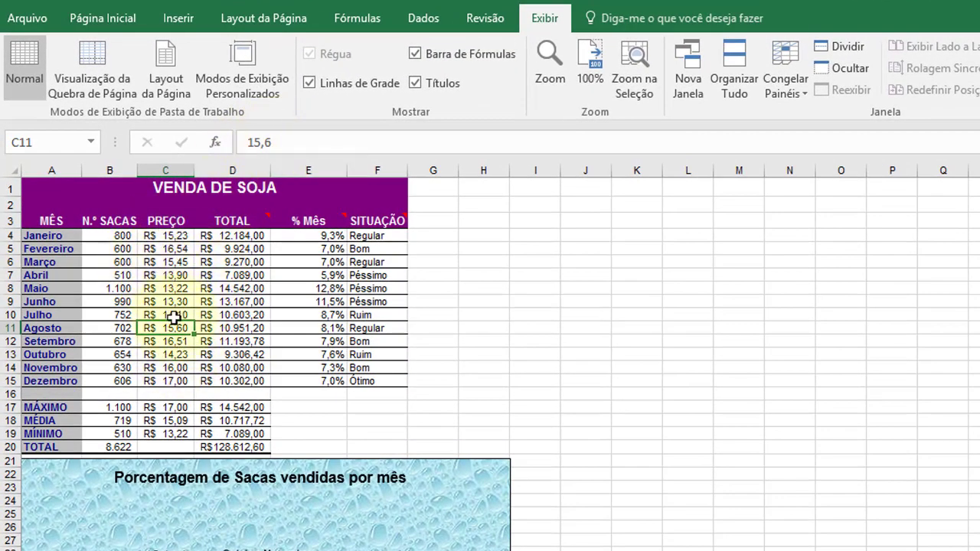
pyautogui.click(177, 340)
pyautogui.click(169, 355)
pyautogui.click(169, 368)
pyautogui.click(169, 380)
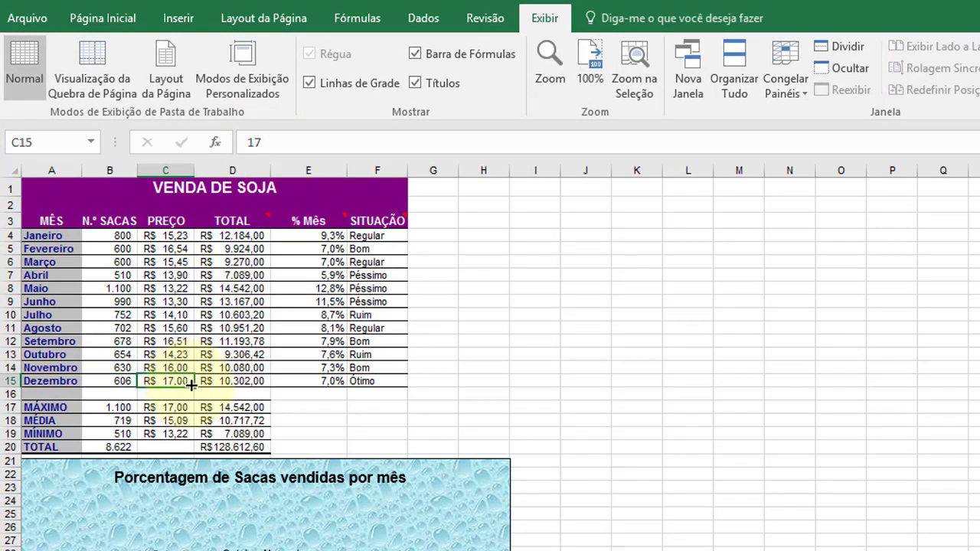
pyautogui.click(238, 235)
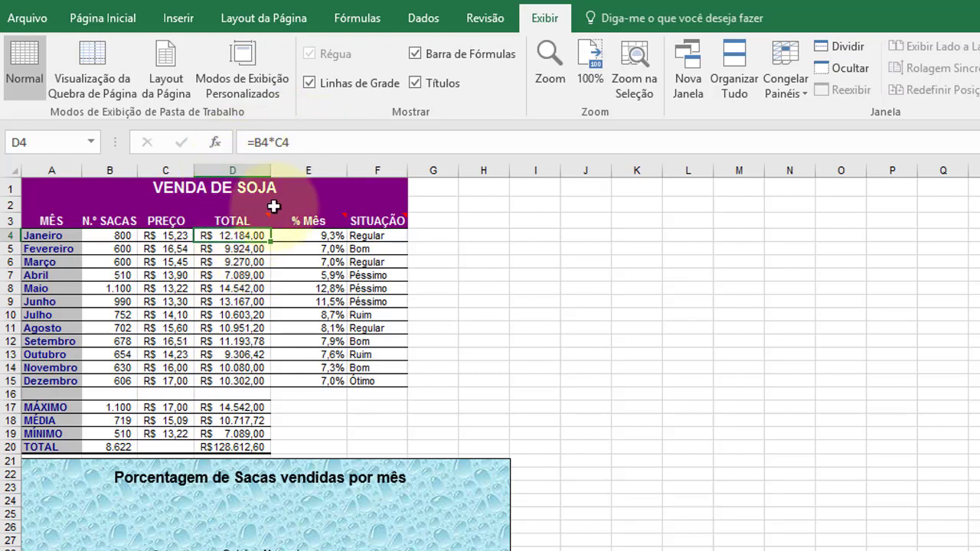
pyautogui.click(315, 234)
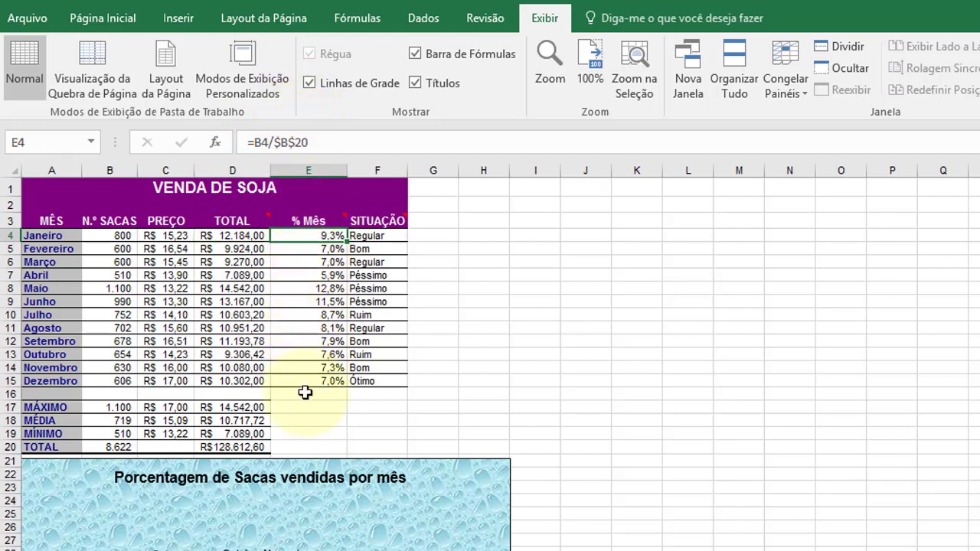
pyautogui.click(330, 247)
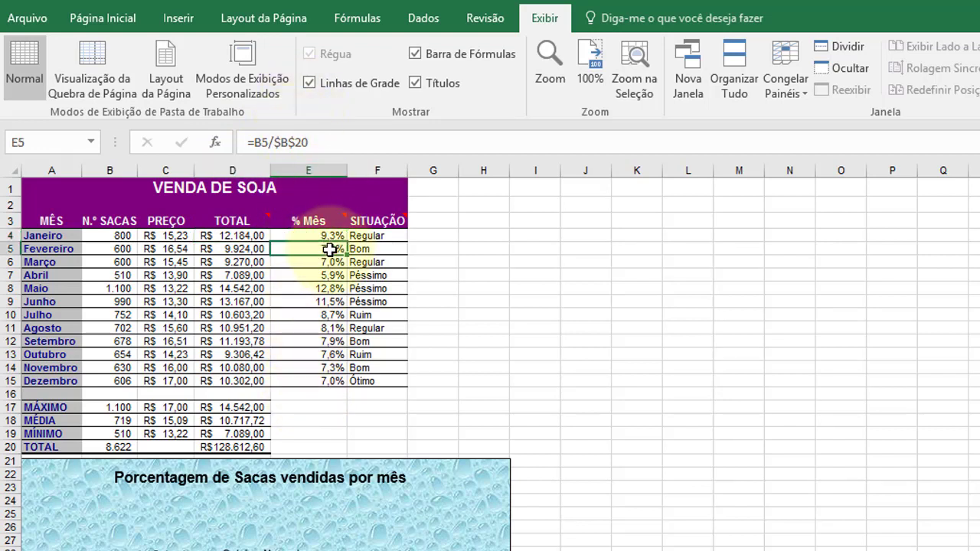
pyautogui.click(329, 261)
pyautogui.click(326, 275)
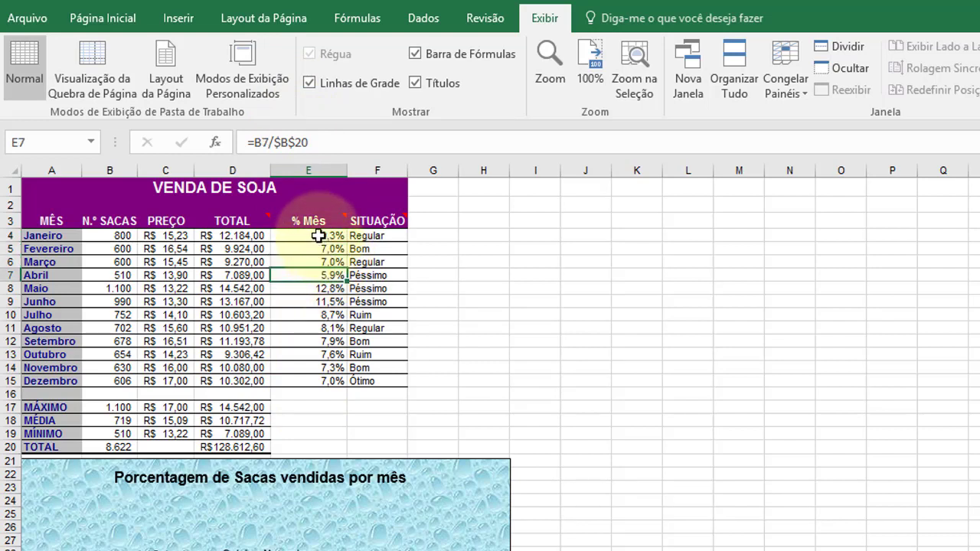
pyautogui.click(319, 236)
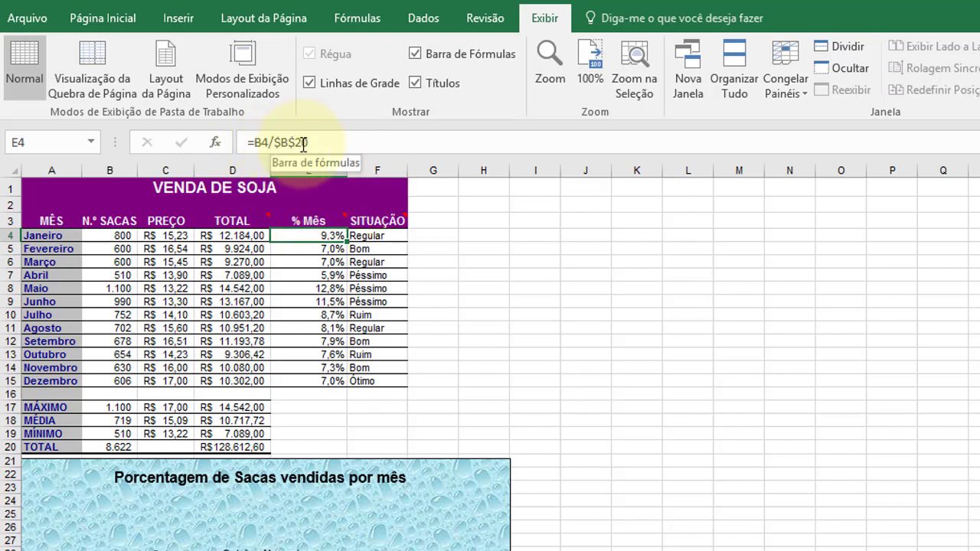
pyautogui.click(330, 255)
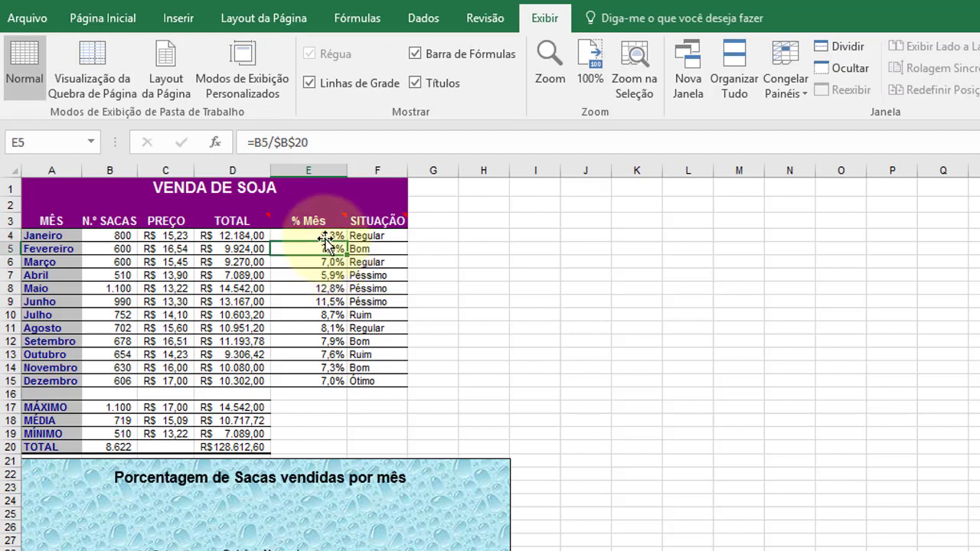
pyautogui.click(328, 236)
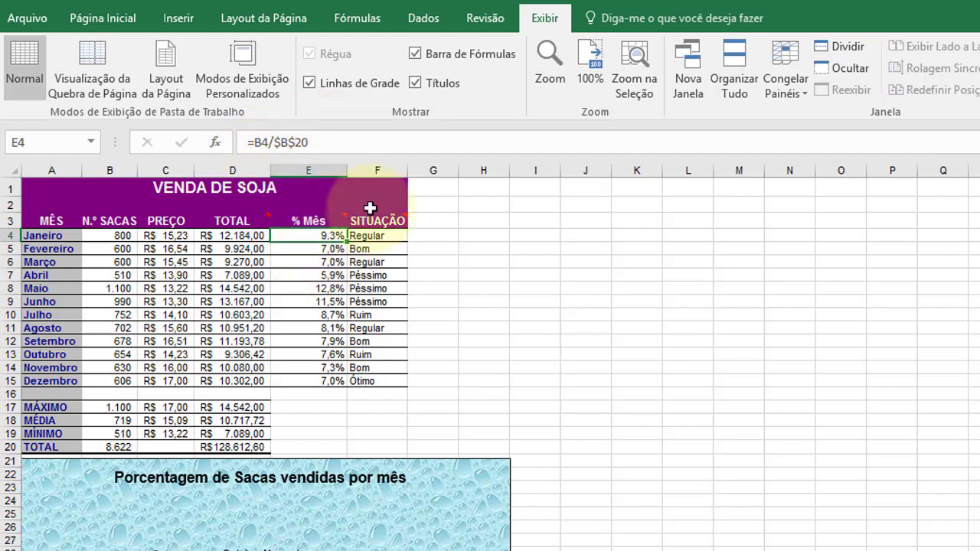
pyautogui.click(325, 249)
pyautogui.click(325, 262)
pyautogui.click(326, 236)
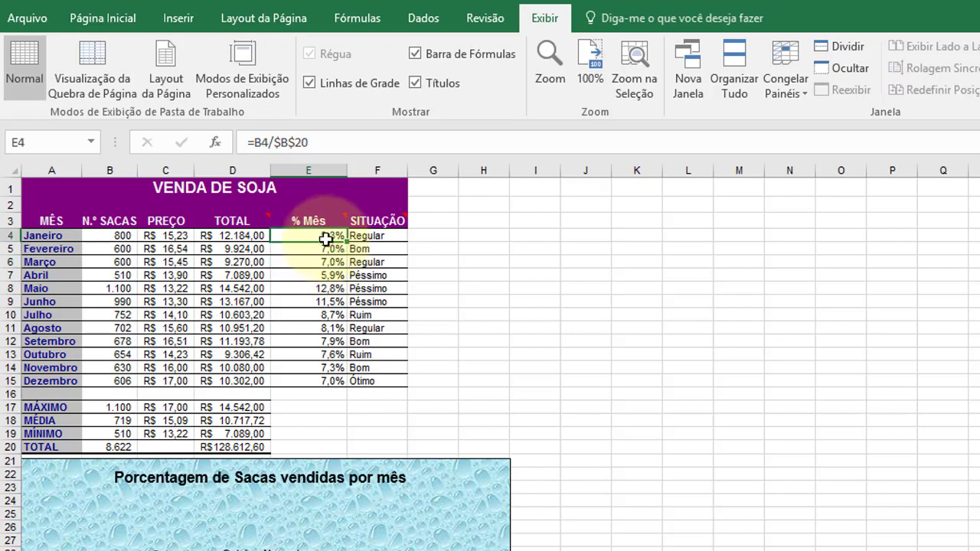
pyautogui.click(326, 262)
pyautogui.click(326, 315)
pyautogui.click(325, 354)
pyautogui.click(325, 289)
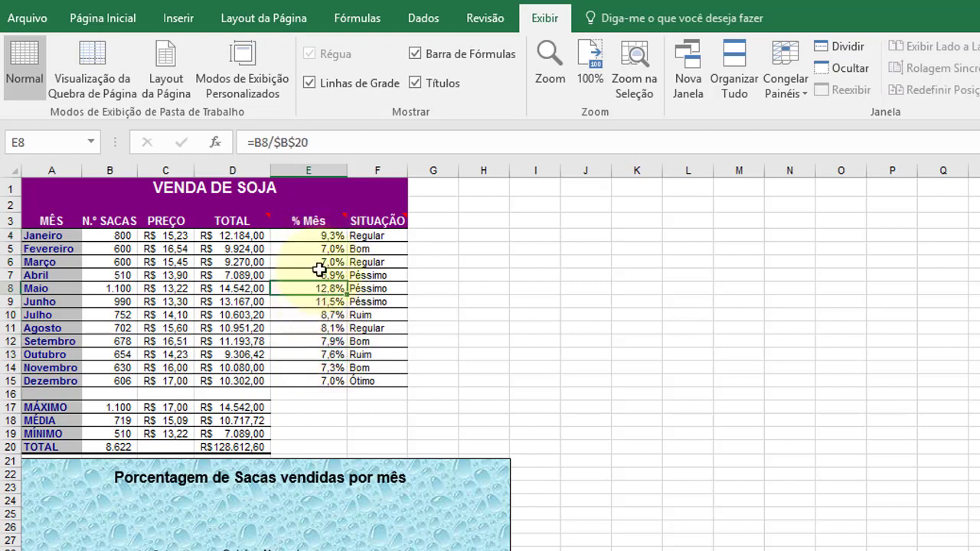
pyautogui.click(316, 249)
pyautogui.click(377, 236)
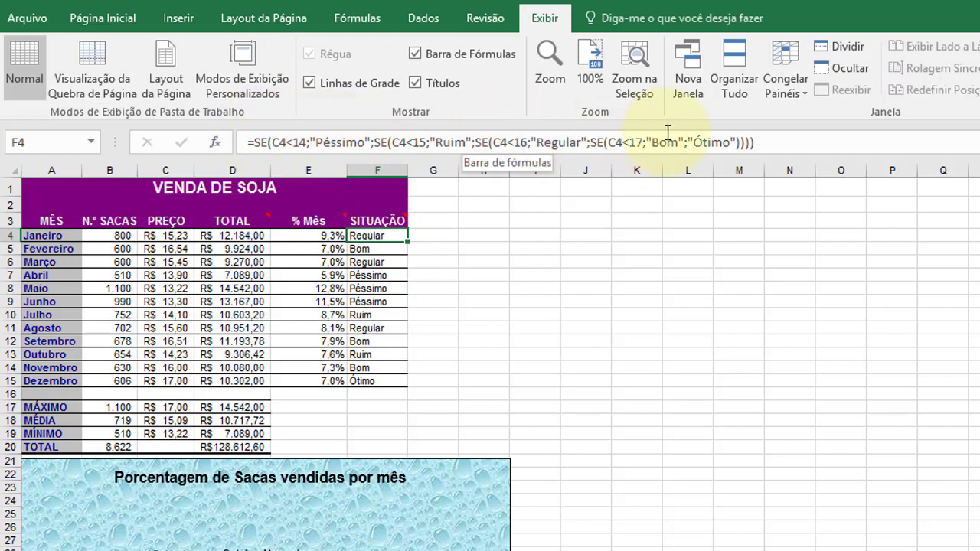
# Review the MÁXIMO, MÉDIA and SOMA formulas in D17, D18 and D20, then select the pie chart.
pyautogui.click(230, 407)
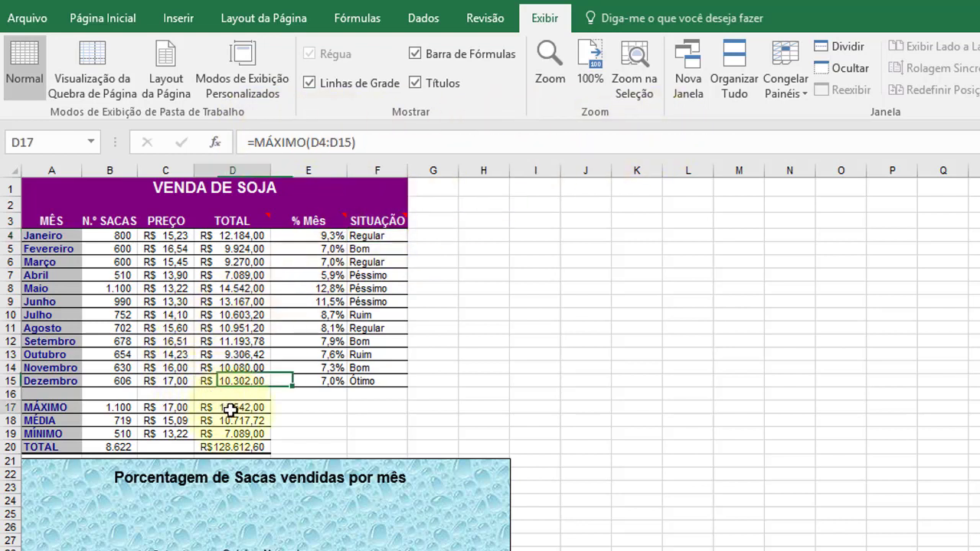
pyautogui.click(222, 421)
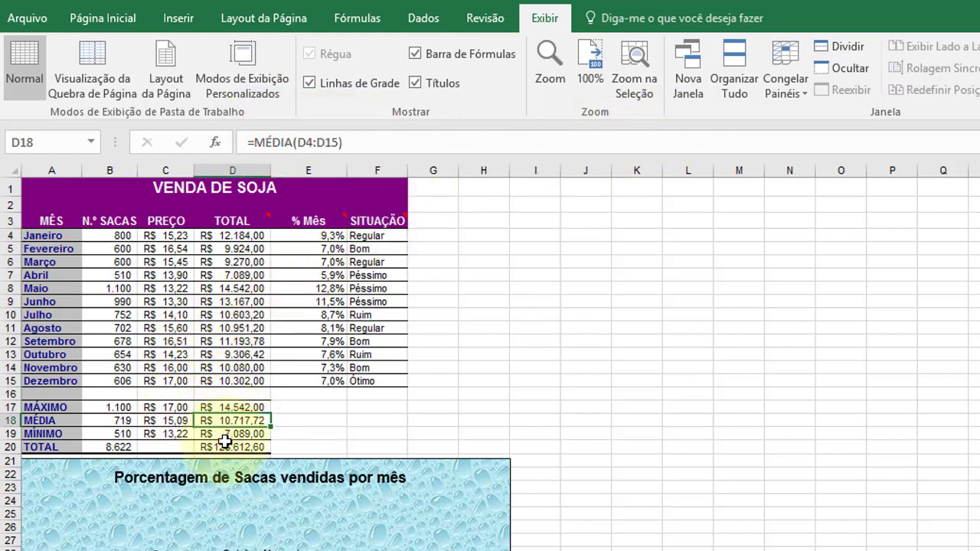
pyautogui.click(232, 447)
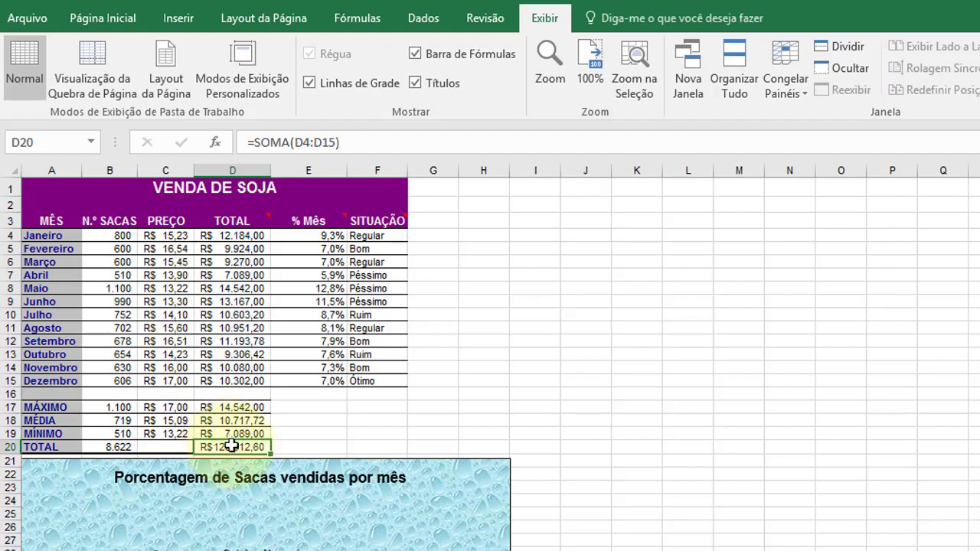
pyautogui.click(400, 519)
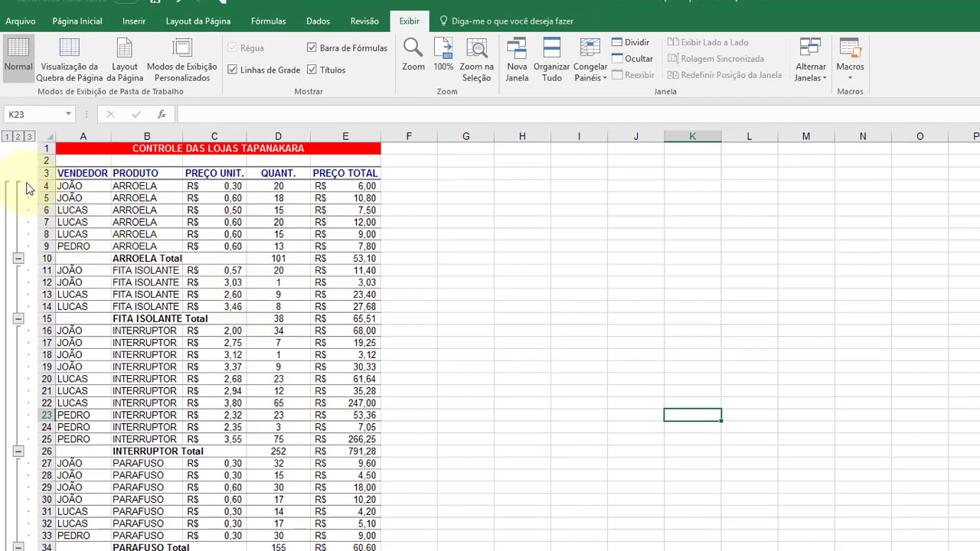
# Collapse the FITA ISOLANTE, INTERRUPTOR, PARAFUSO, PINO, PORCA, PREGO and TOMADA groups to their totals.
pyautogui.click(19, 247)
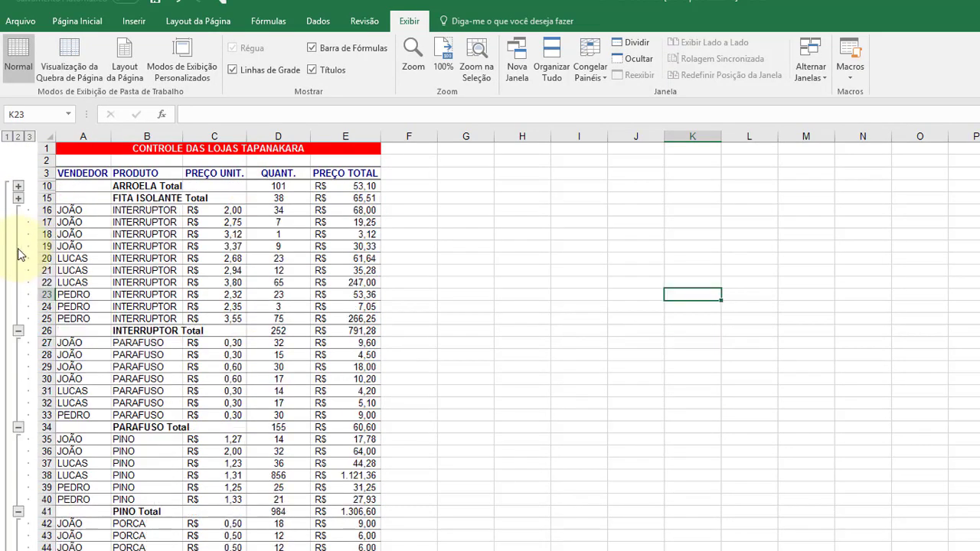
pyautogui.click(17, 331)
pyautogui.click(18, 306)
pyautogui.click(19, 306)
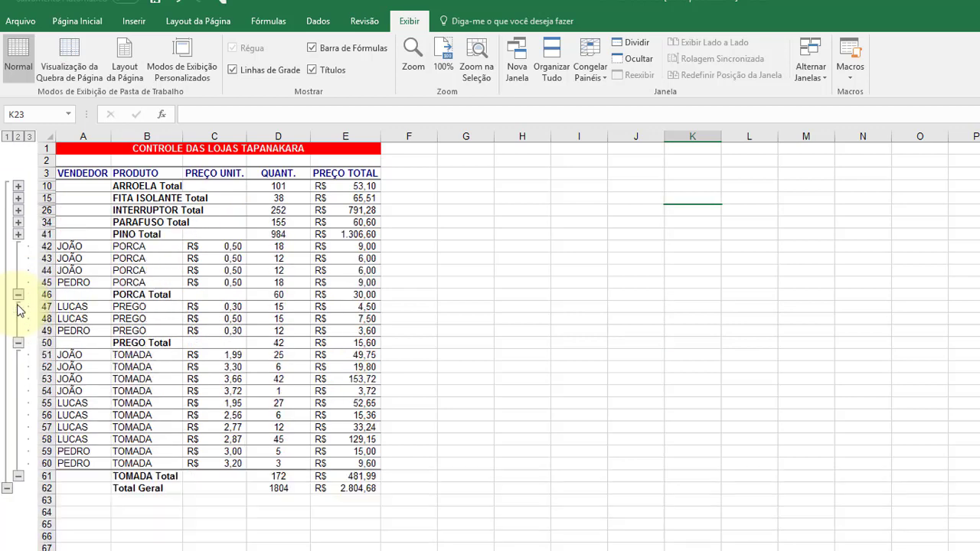
pyautogui.click(19, 294)
pyautogui.click(19, 295)
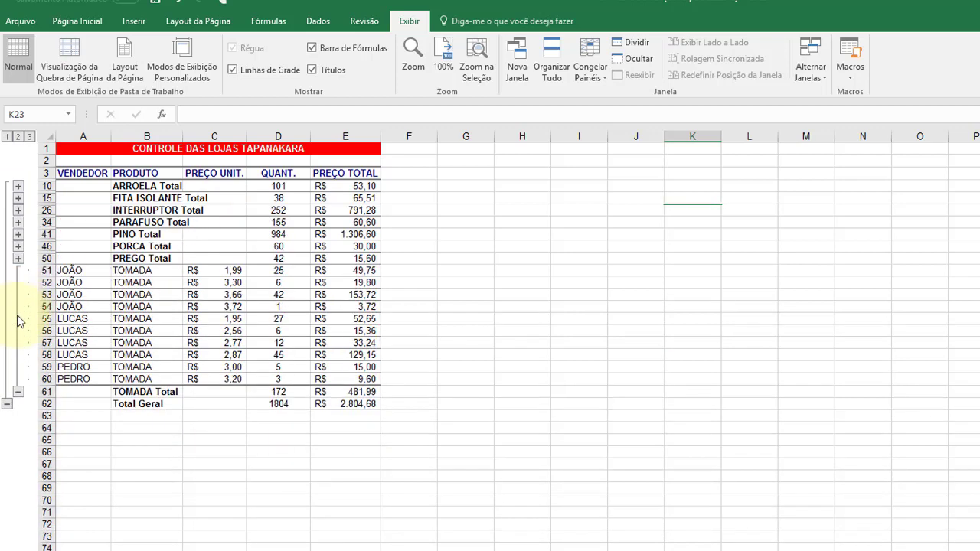
pyautogui.click(18, 392)
pyautogui.click(260, 349)
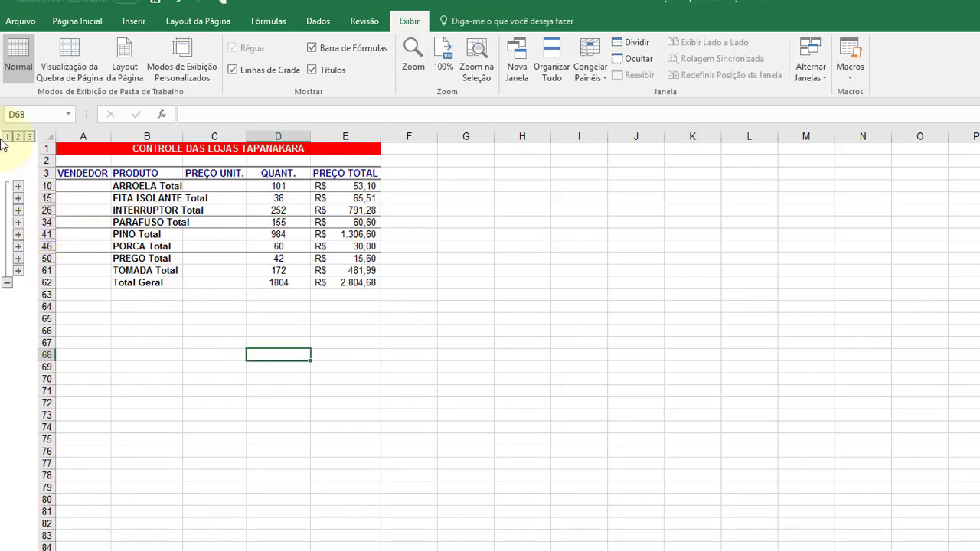
# Switch through outline levels 1, 2 and 3 to show all detail rows again.
pyautogui.click(6, 137)
pyautogui.click(17, 136)
pyautogui.click(29, 136)
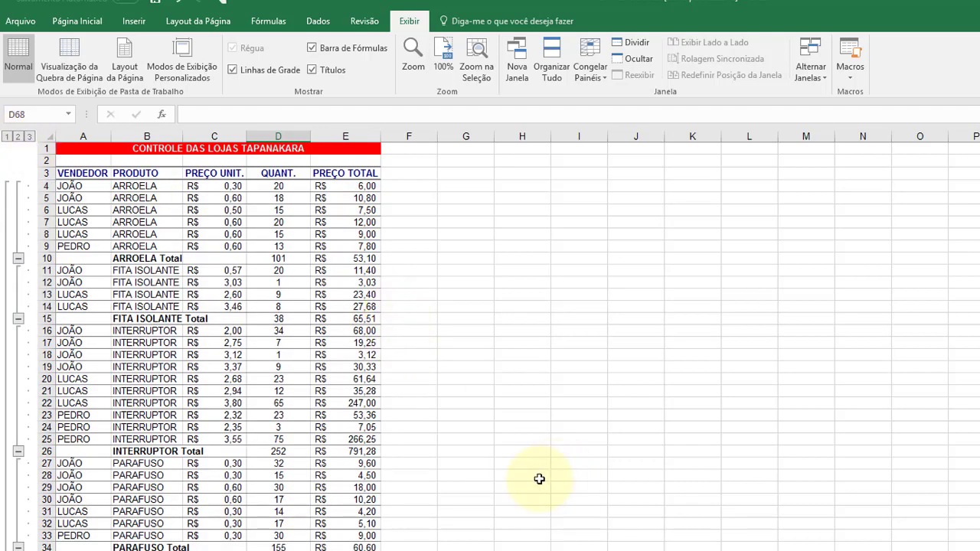
# Go to the TODAS AS CIDADES DO RS sheet and select the Região Norte and Vale do Caí entries.
pyautogui.hotkey('ctrl', 'pagedown')
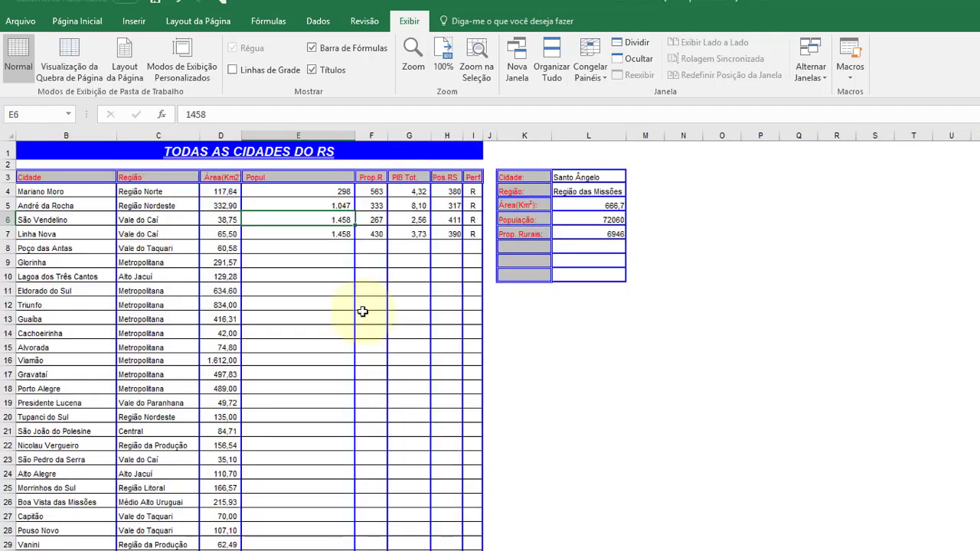
pyautogui.click(187, 192)
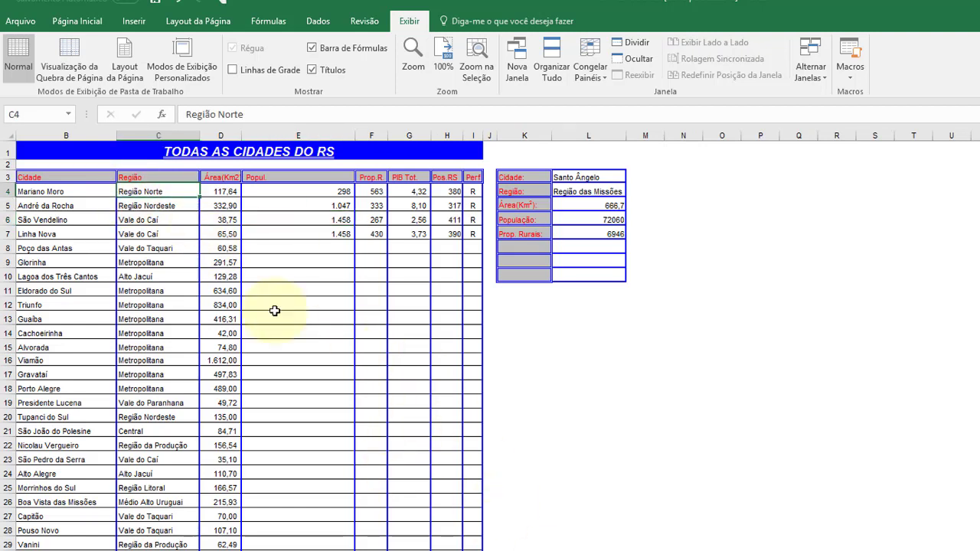
pyautogui.click(135, 219)
pyautogui.click(140, 190)
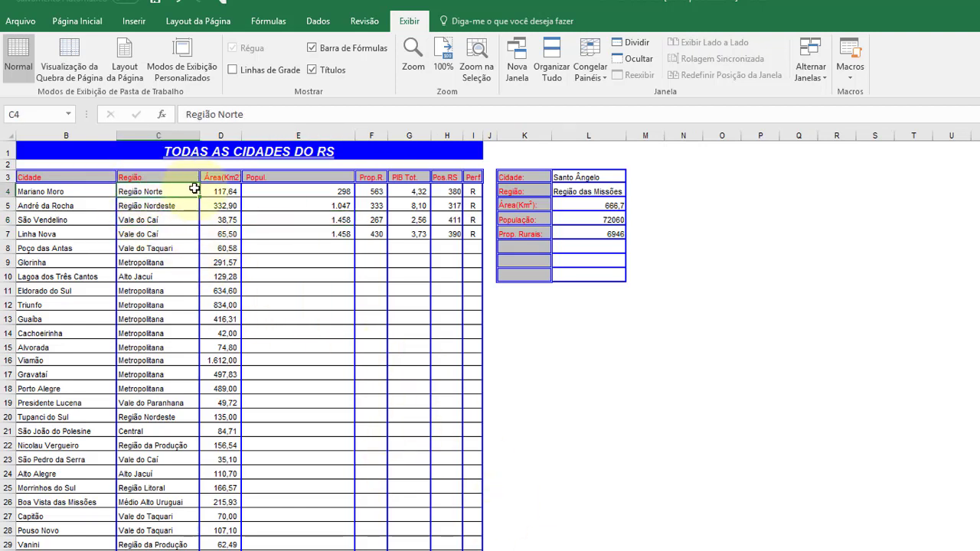
# Show the Dados ribbon and select an area value and the city Mariano Moro.
pyautogui.click(302, 21)
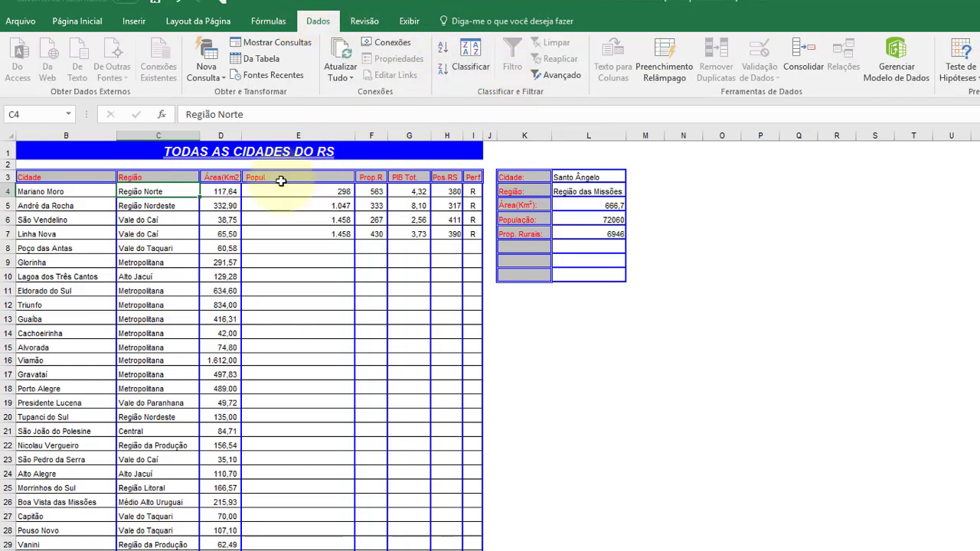
pyautogui.click(221, 206)
pyautogui.click(137, 191)
pyautogui.click(69, 192)
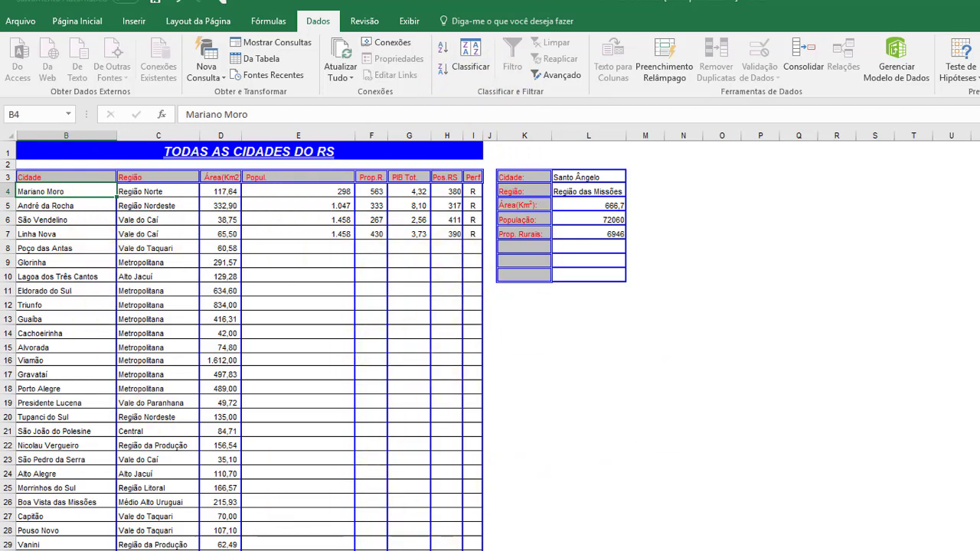
# Move to the employee list and turn on Filtro for its header row.
pyautogui.hotkey('ctrl', 'pagedown')
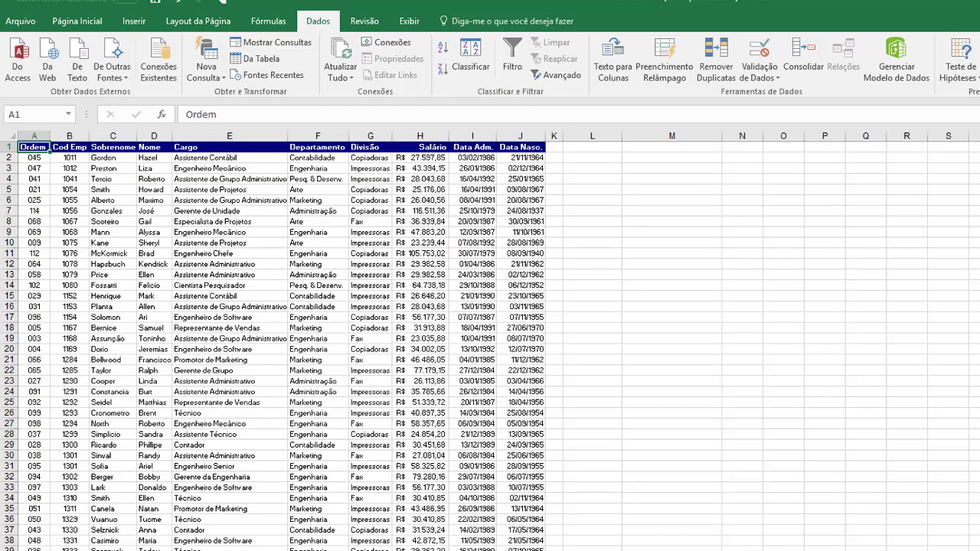
pyautogui.click(259, 158)
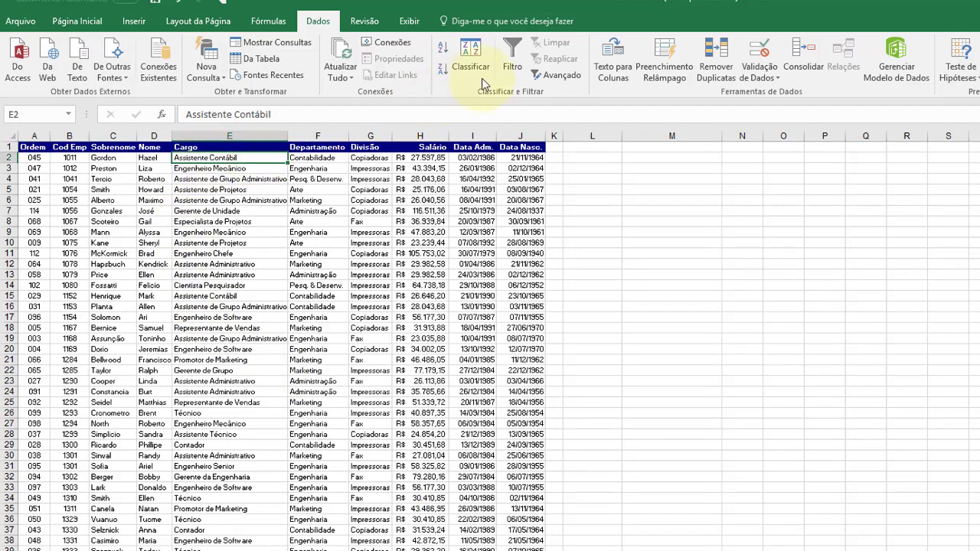
pyautogui.click(512, 53)
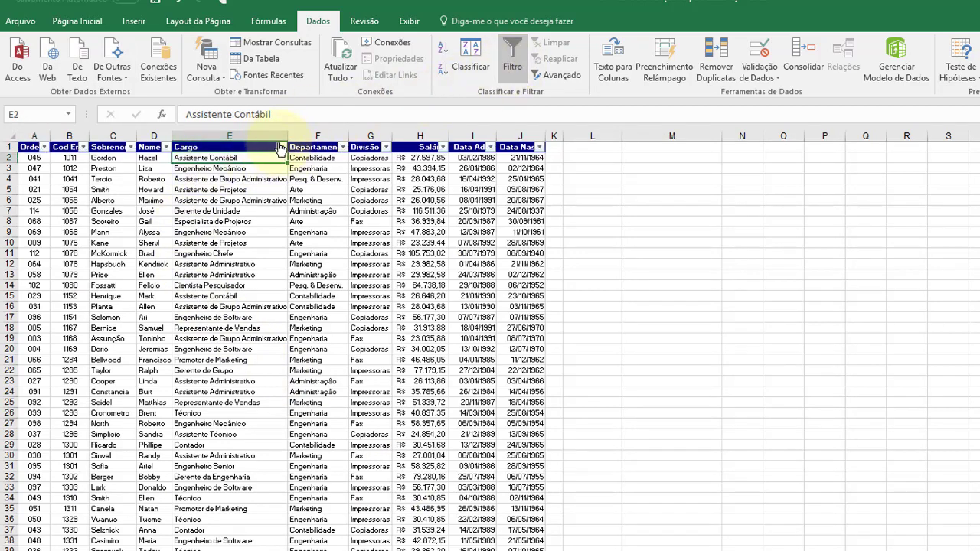
# Open and close the Cargo, Departamento and Divisão filter dropdowns without changes.
pyautogui.click(281, 147)
pyautogui.click(281, 147)
pyautogui.click(343, 146)
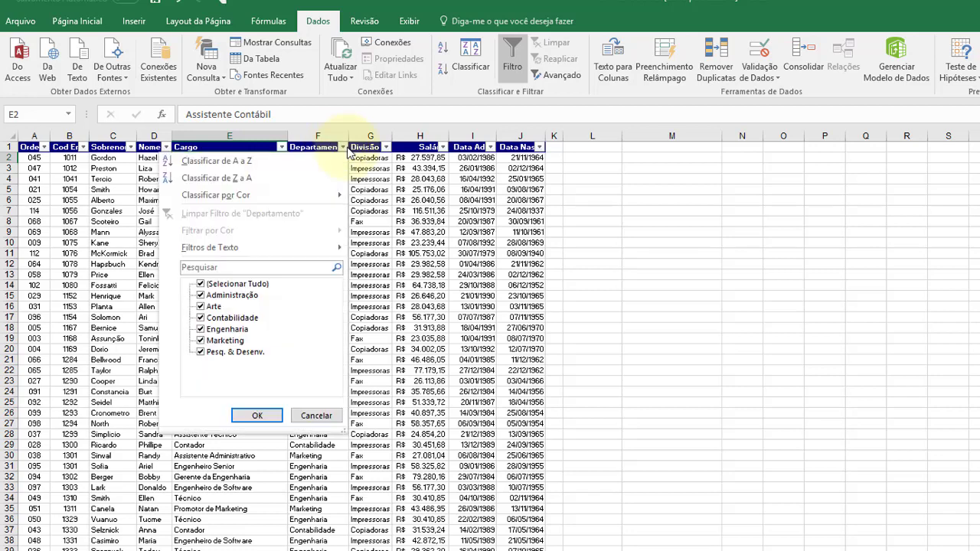
pyautogui.click(343, 146)
pyautogui.click(386, 146)
pyautogui.click(386, 147)
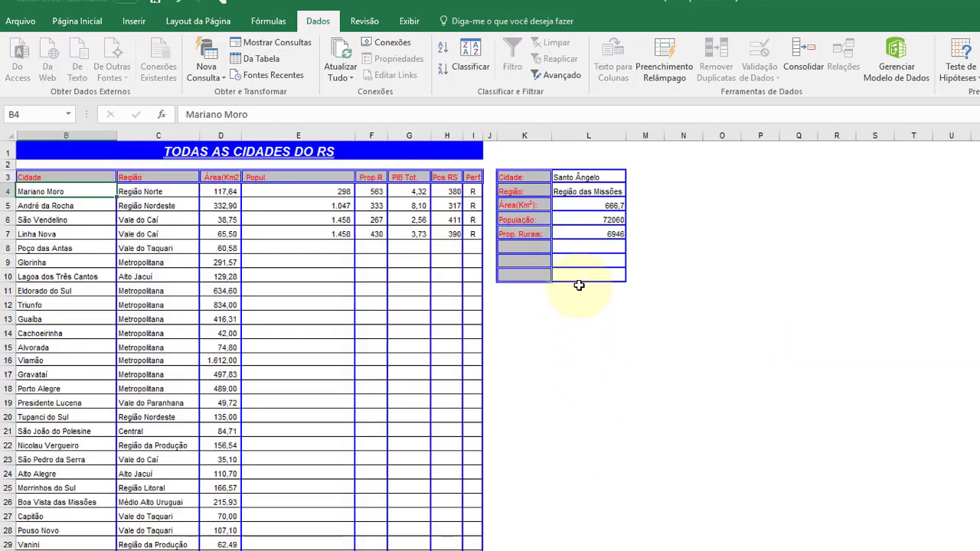
# Review the PROCV formulas returning the city's region, area and population.
pyautogui.click(588, 192)
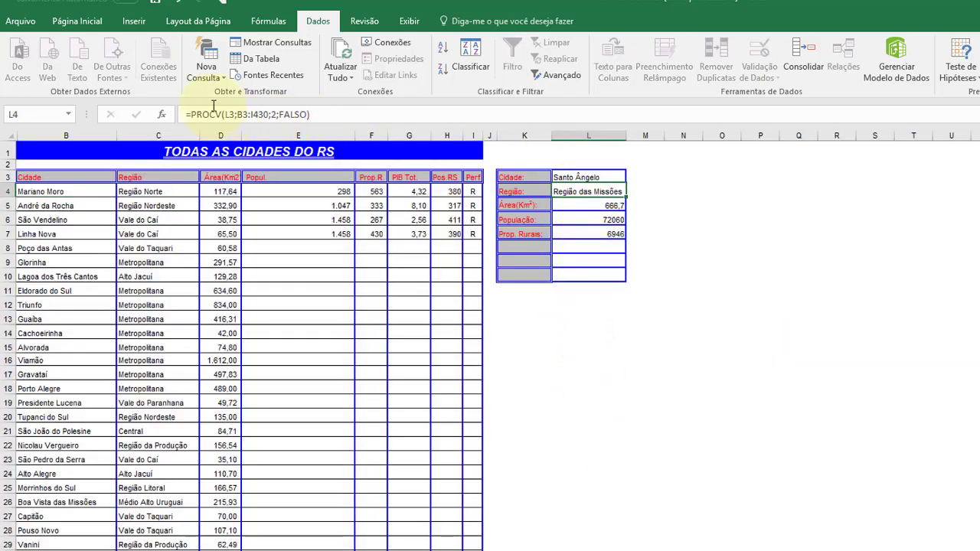
pyautogui.click(580, 203)
pyautogui.click(586, 219)
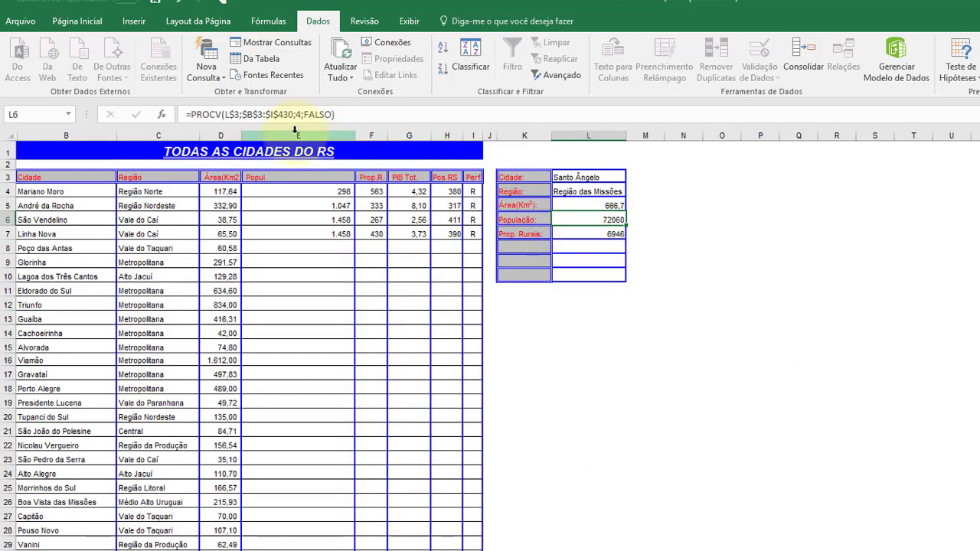
# Enter Porto Alegre as the lookup city and check the result formula in L7.
pyautogui.click(601, 234)
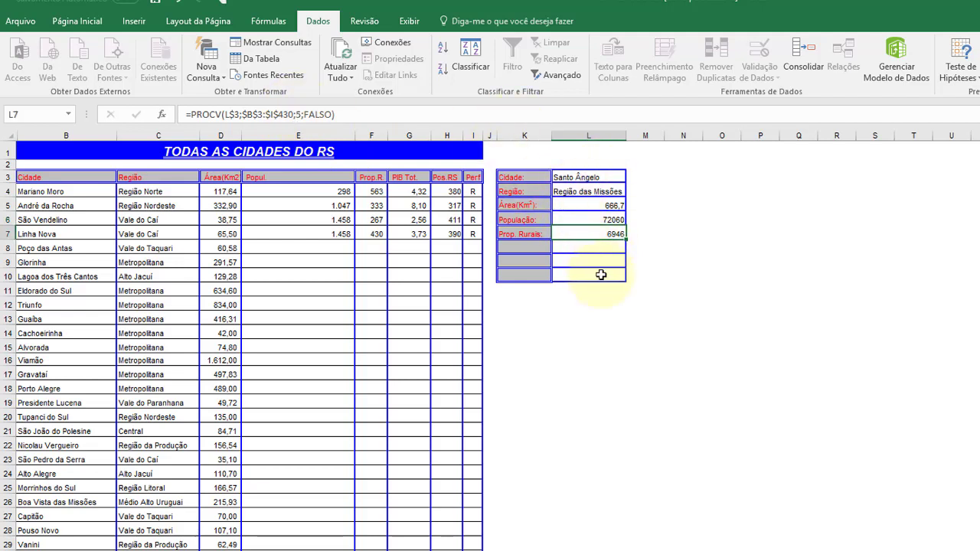
pyautogui.click(596, 177)
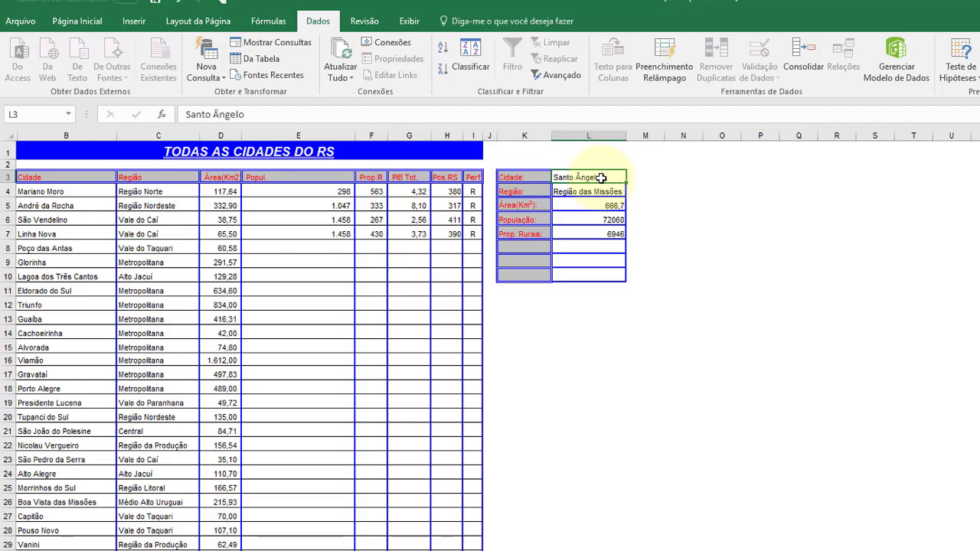
pyautogui.write('Porto Alegre')
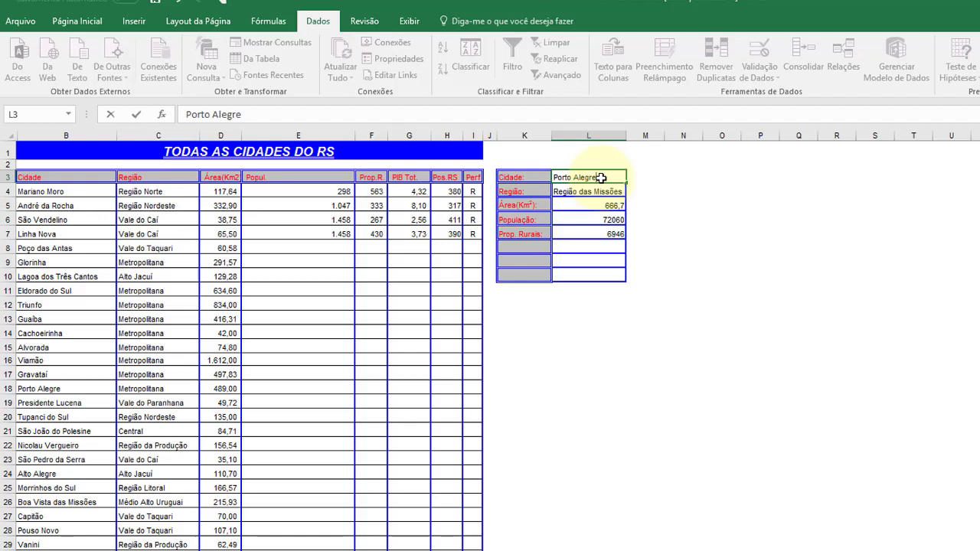
pyautogui.press('Return')
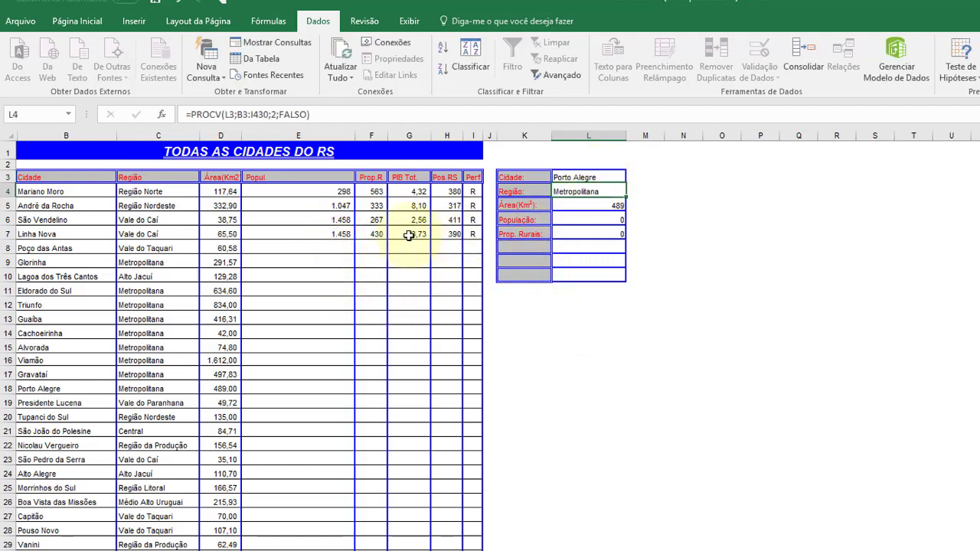
pyautogui.click(589, 233)
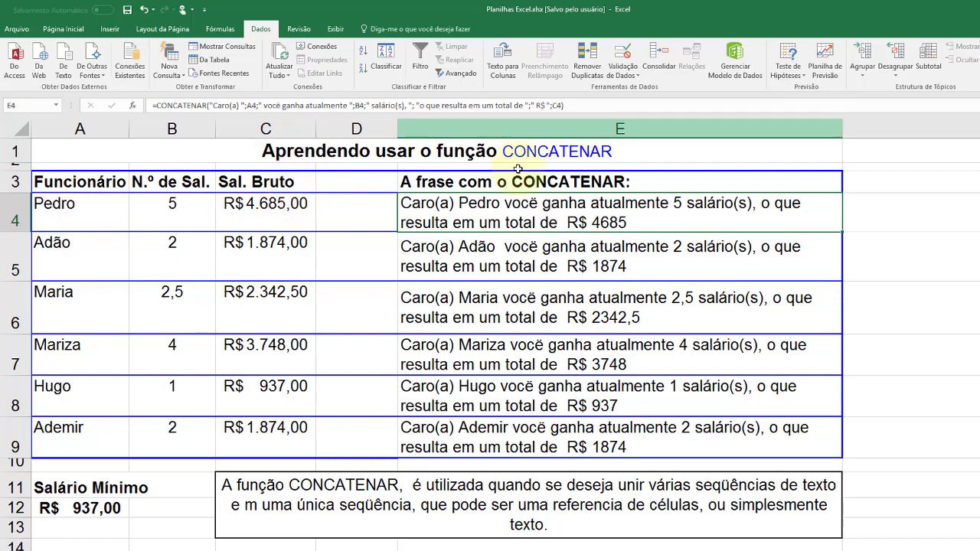
# Inspect the CONCATENAR sentence formulas in column E, including E6.
pyautogui.click(574, 257)
pyautogui.click(567, 227)
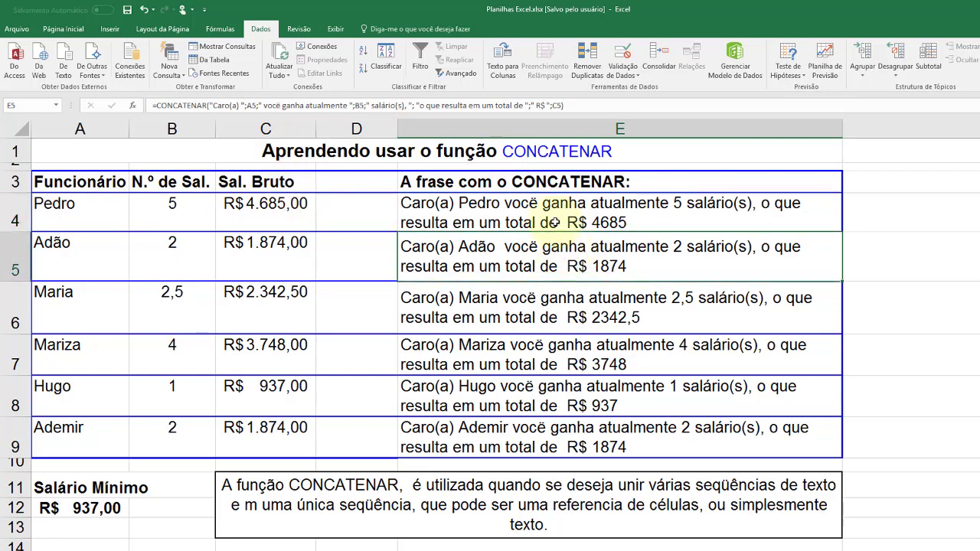
pyautogui.click(540, 307)
# Replace the first employee's name in A4 with the new name.
pyautogui.click(543, 210)
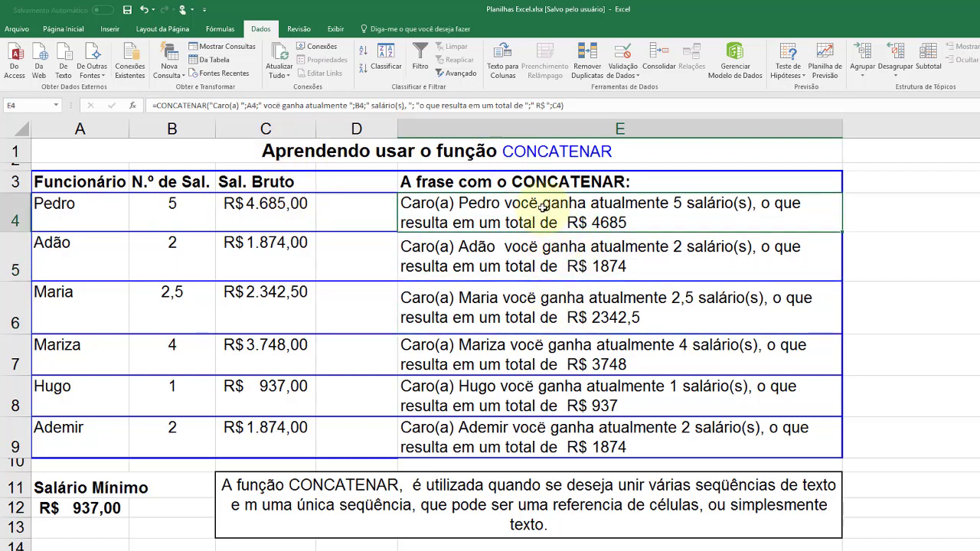
pyautogui.click(86, 215)
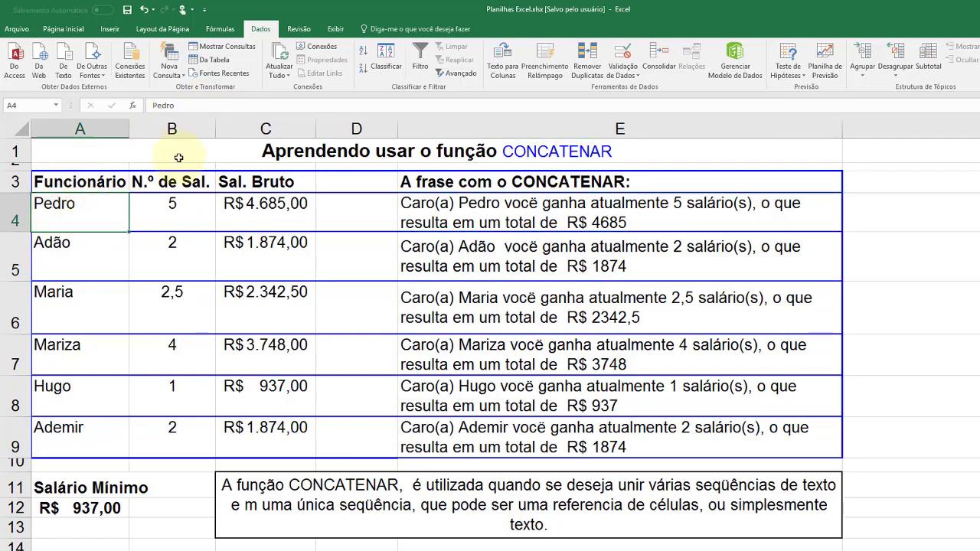
pyautogui.doubleClick(86, 208)
pyautogui.doubleClick(50, 204)
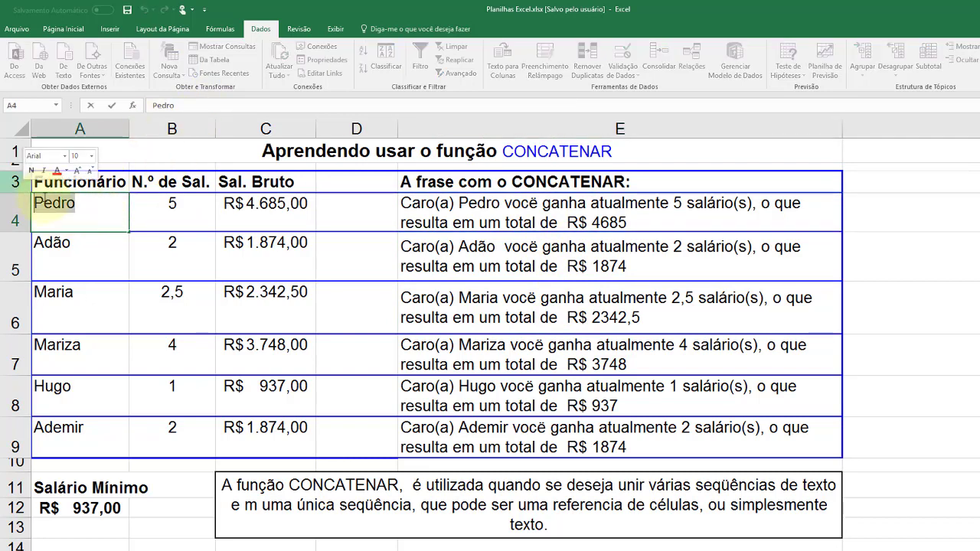
pyautogui.write('Sidinei')
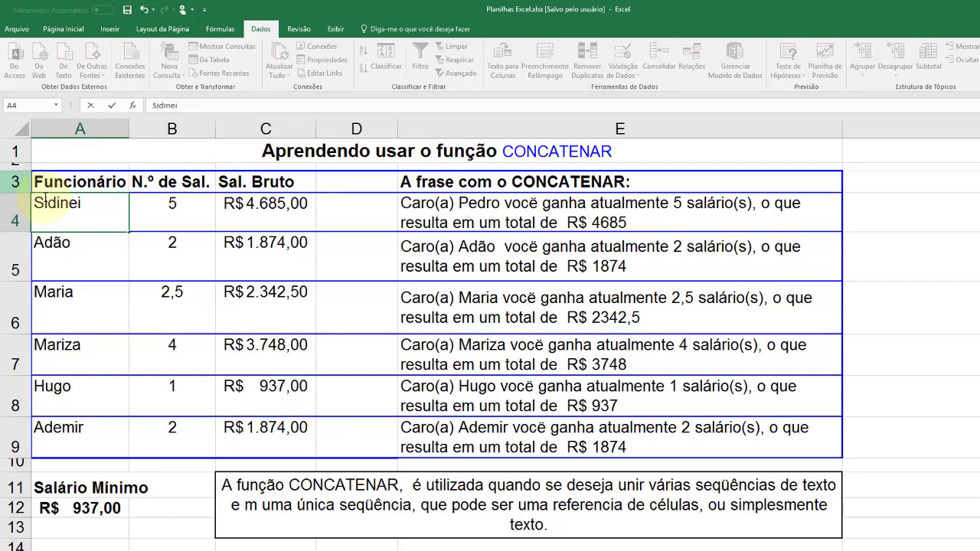
pyautogui.press('Return')
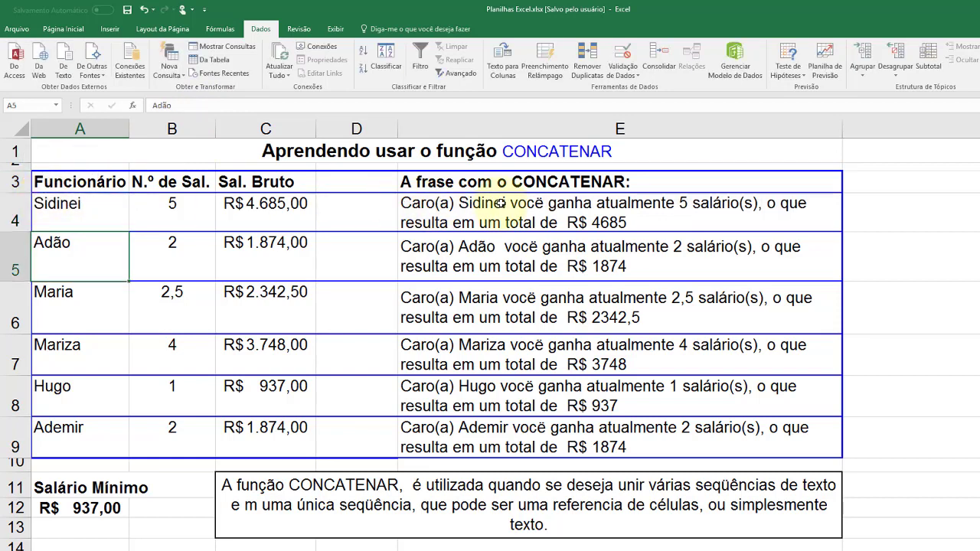
# Set the first employee's gross salary in C4 to 10000 and review B4 and C4.
pyautogui.click(273, 203)
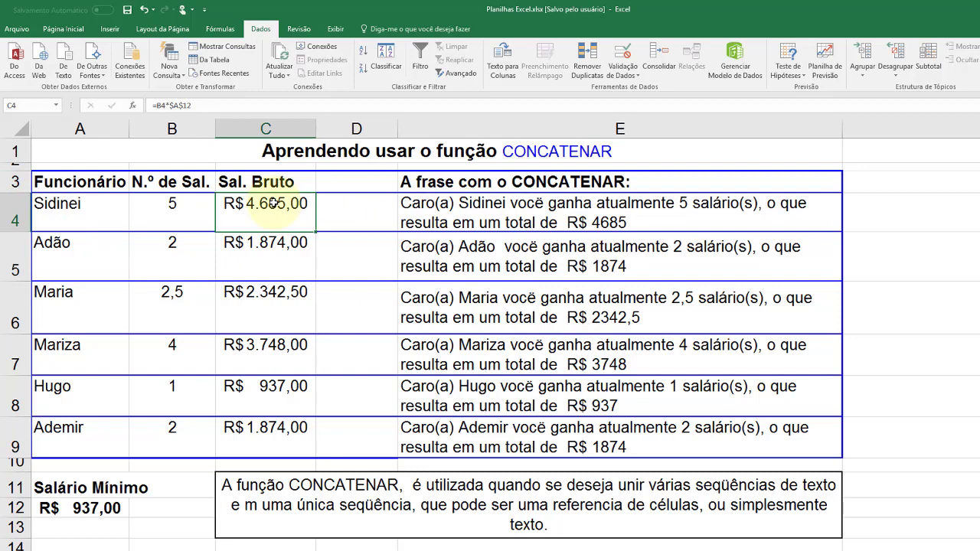
pyautogui.write('10000')
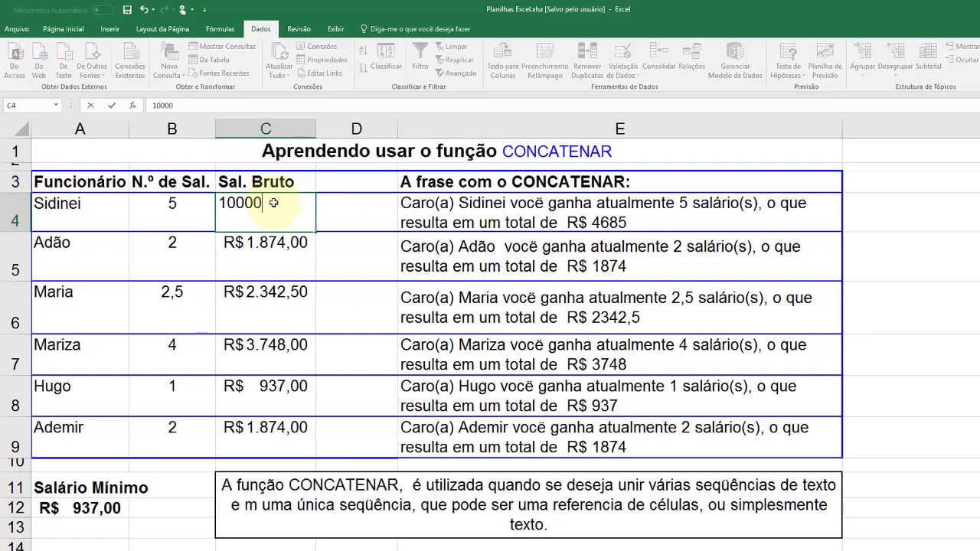
pyautogui.press('Return')
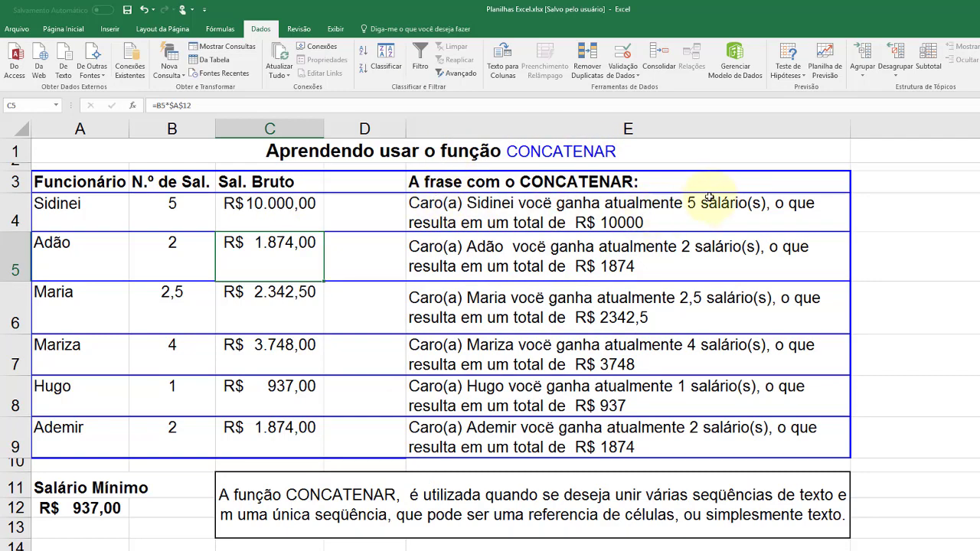
pyautogui.click(190, 215)
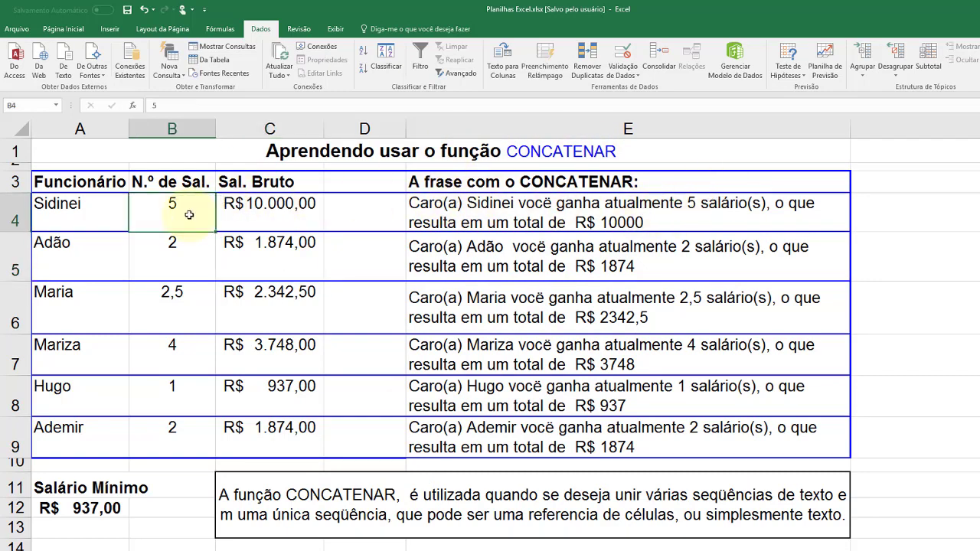
pyautogui.click(247, 214)
pyautogui.click(188, 214)
pyautogui.click(257, 257)
pyautogui.click(253, 214)
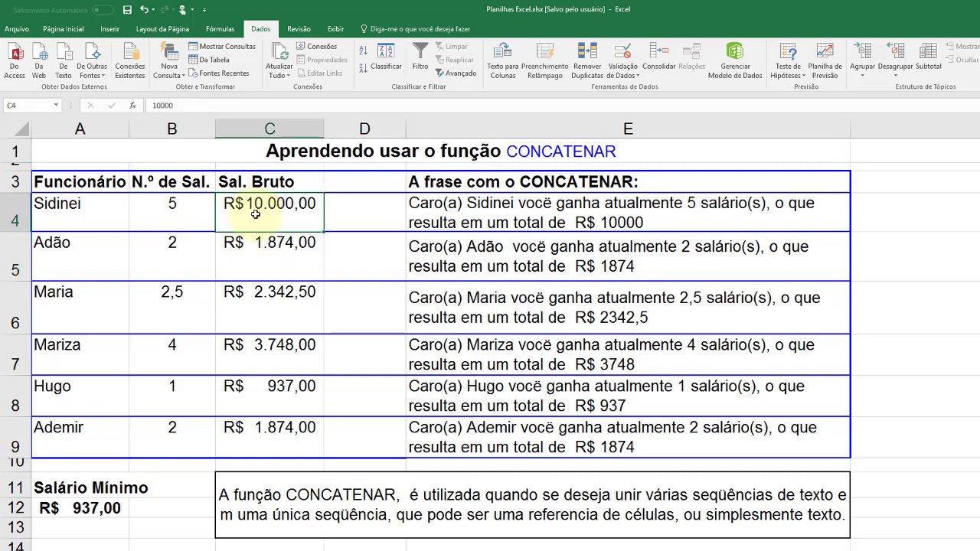
# Undo the 10000 entry and set B4's N.º de Sal. to 10, giving R$ 9.370,00.
pyautogui.hotkey('ctrl', 'z')
pyautogui.click(183, 214)
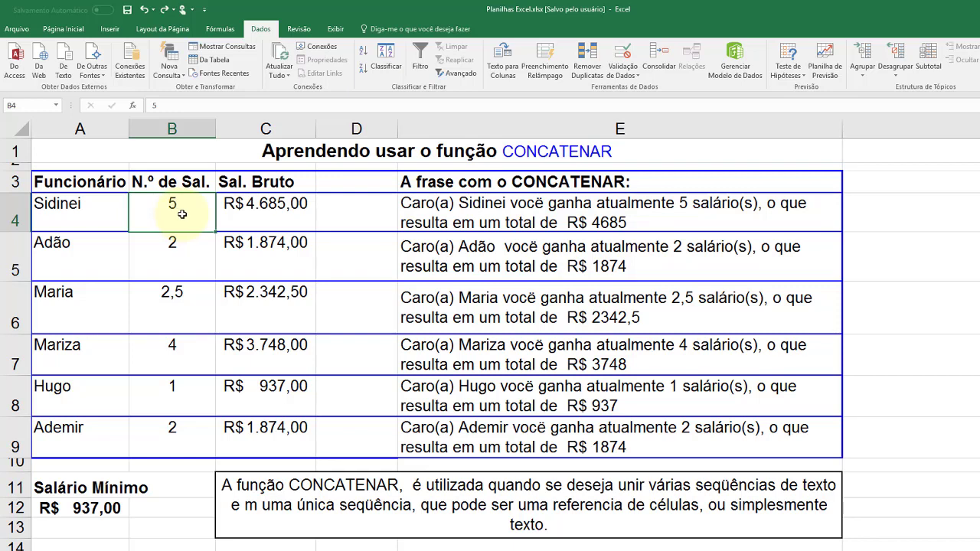
pyautogui.write('10')
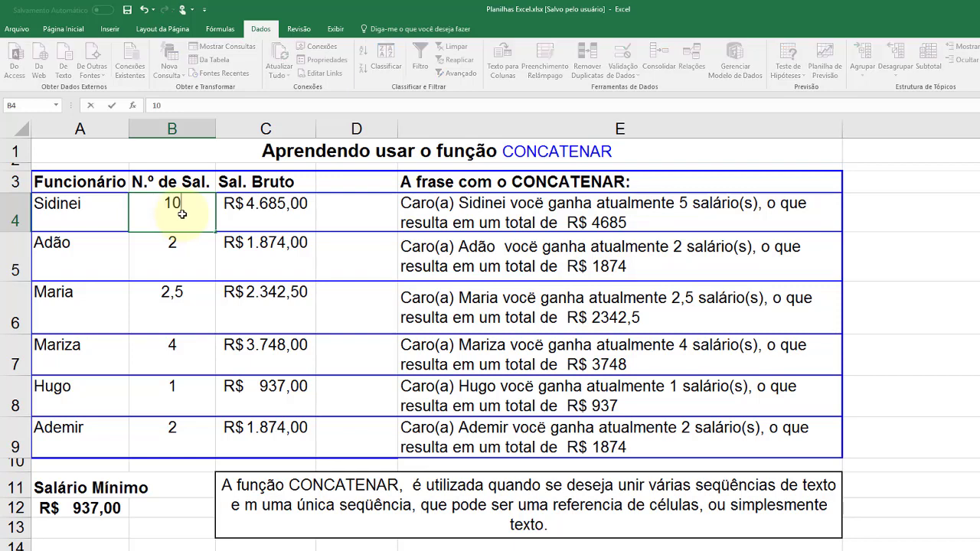
pyautogui.press('Return')
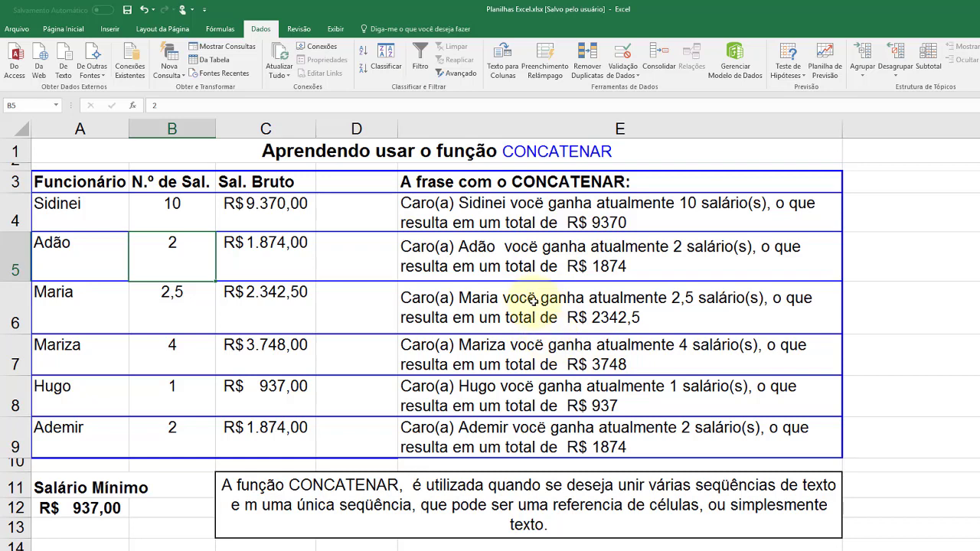
pyautogui.click(263, 324)
pyautogui.click(211, 298)
pyautogui.click(230, 295)
pyautogui.click(263, 258)
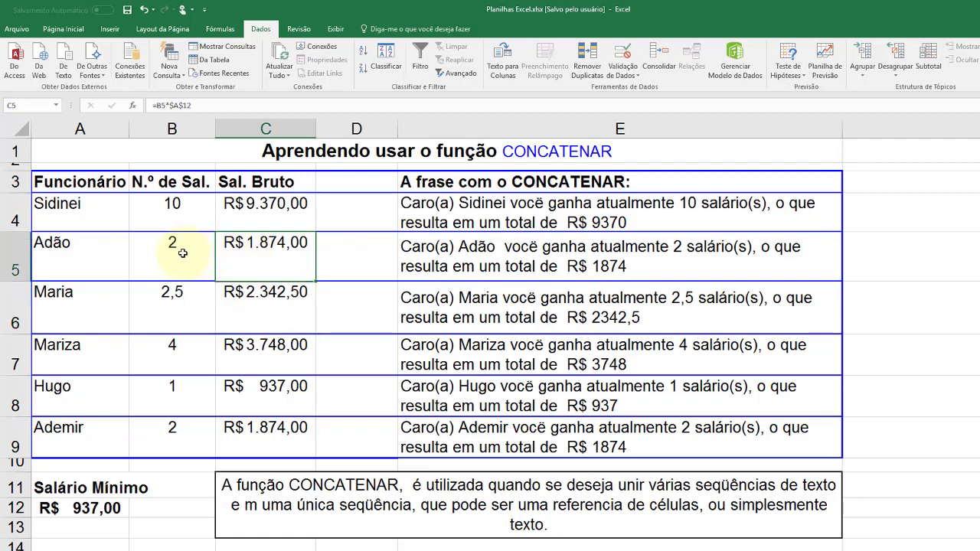
pyautogui.click(179, 248)
pyautogui.click(83, 245)
pyautogui.click(92, 221)
pyautogui.click(174, 207)
pyautogui.click(264, 211)
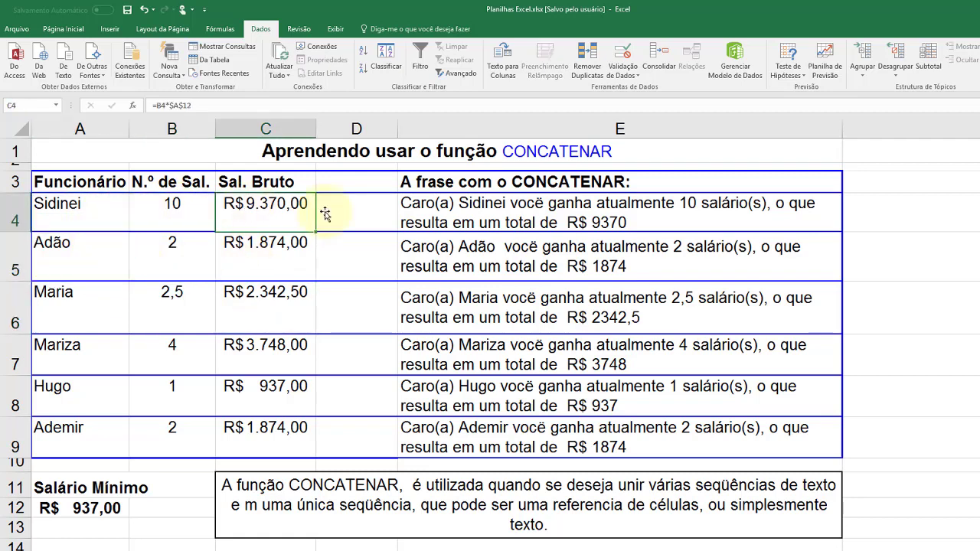
pyautogui.click(402, 202)
pyautogui.click(361, 211)
pyautogui.click(458, 214)
pyautogui.click(402, 255)
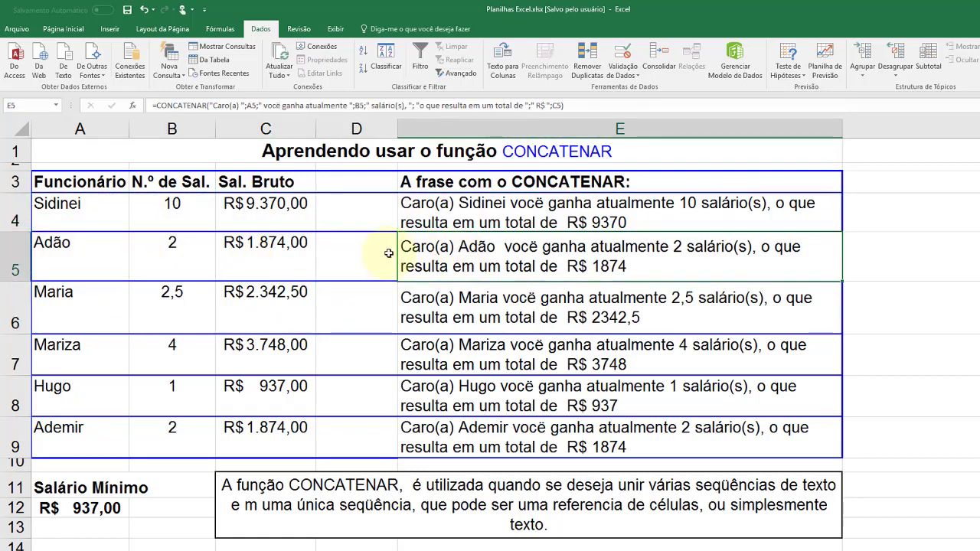
pyautogui.click(279, 261)
pyautogui.click(157, 266)
pyautogui.click(114, 303)
pyautogui.click(165, 307)
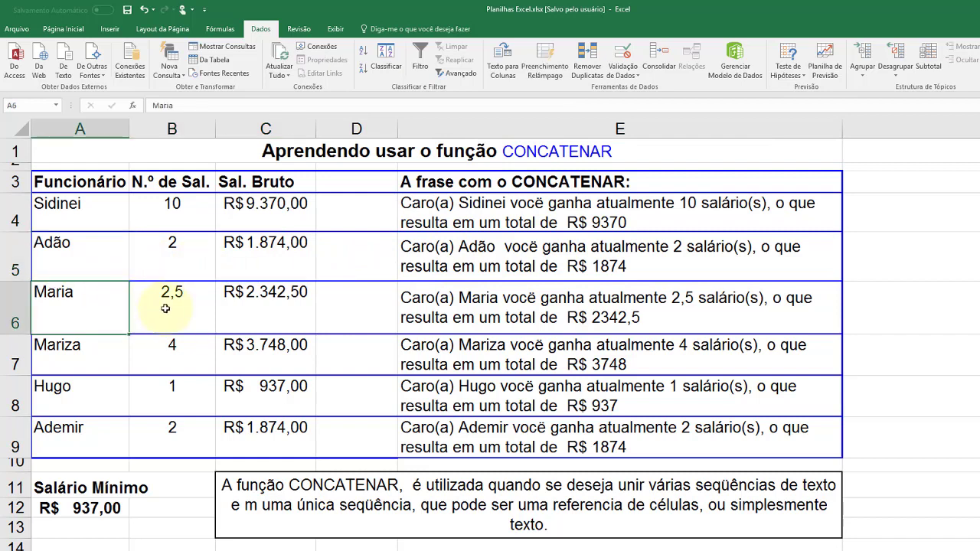
pyautogui.click(284, 311)
pyautogui.click(452, 310)
pyautogui.click(450, 353)
pyautogui.click(287, 353)
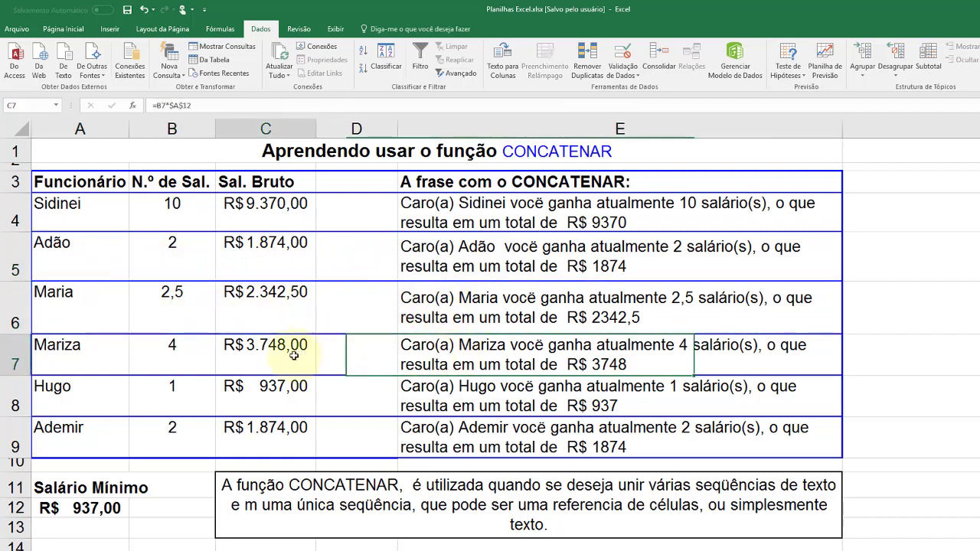
pyautogui.click(153, 354)
pyautogui.click(84, 352)
pyautogui.click(101, 238)
pyautogui.click(76, 183)
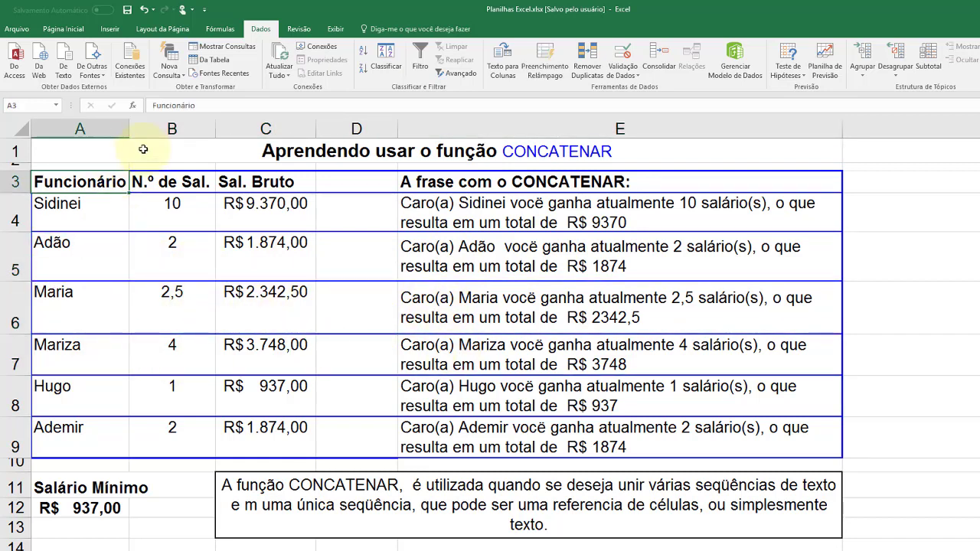
pyautogui.click(329, 150)
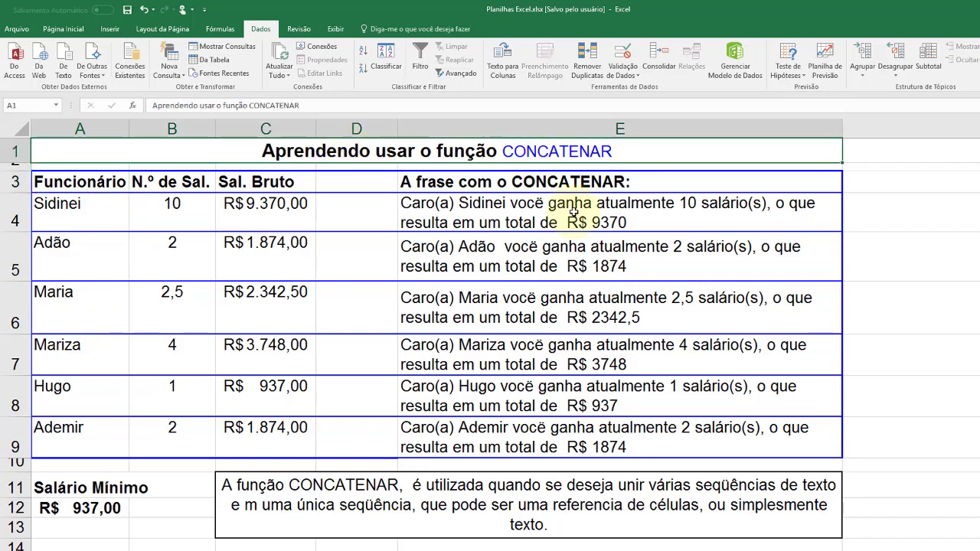